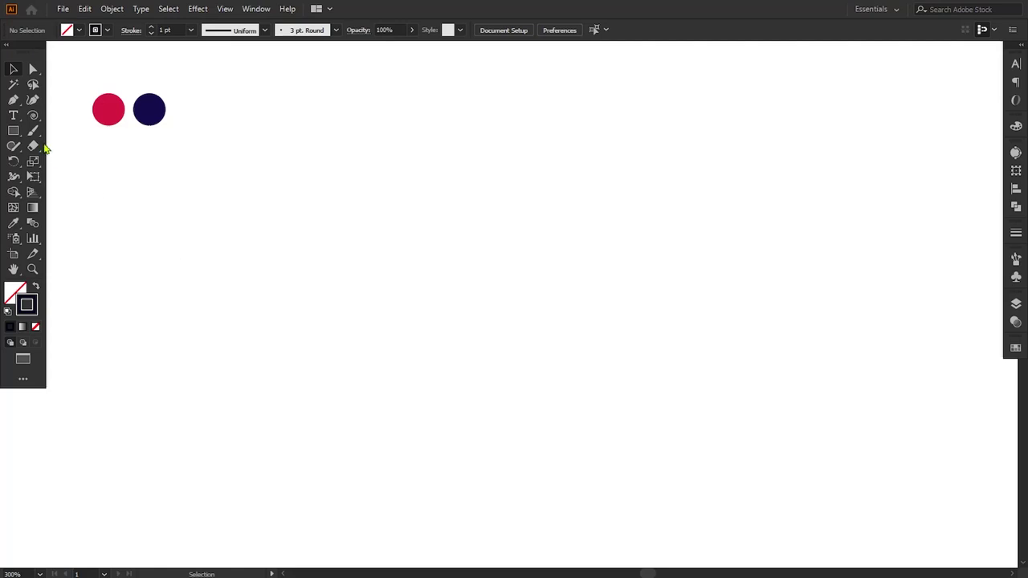
Trace an open R outline with the Pen tool, from the leg end through the bowl down the stem
{"action": "left_click", "coordinate": [13, 99]}
{"action": "left_click", "coordinate": [597, 291]}
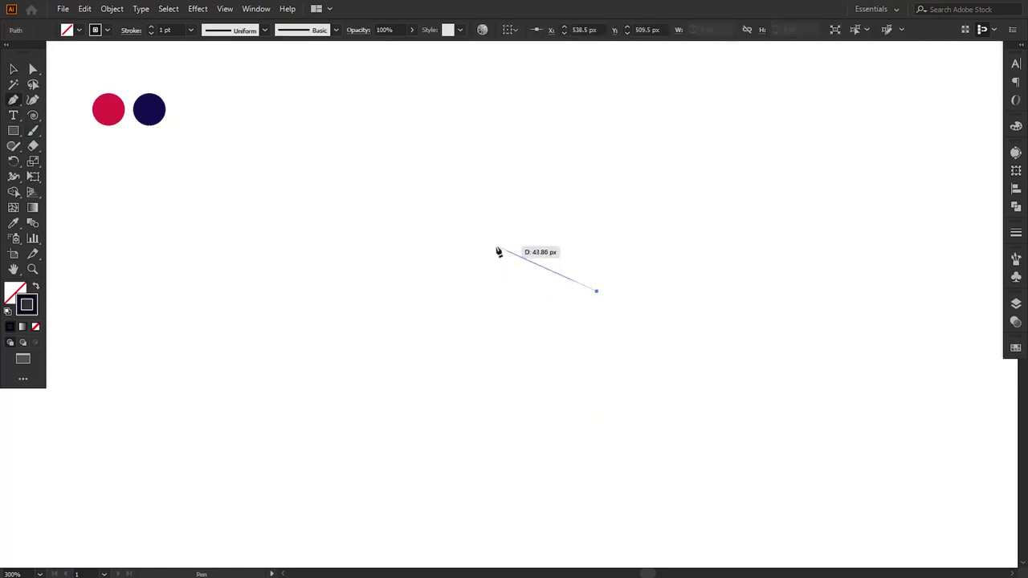
{"action": "left_click_drag", "start_coordinate": [500, 253], "coordinate": [498, 207]}
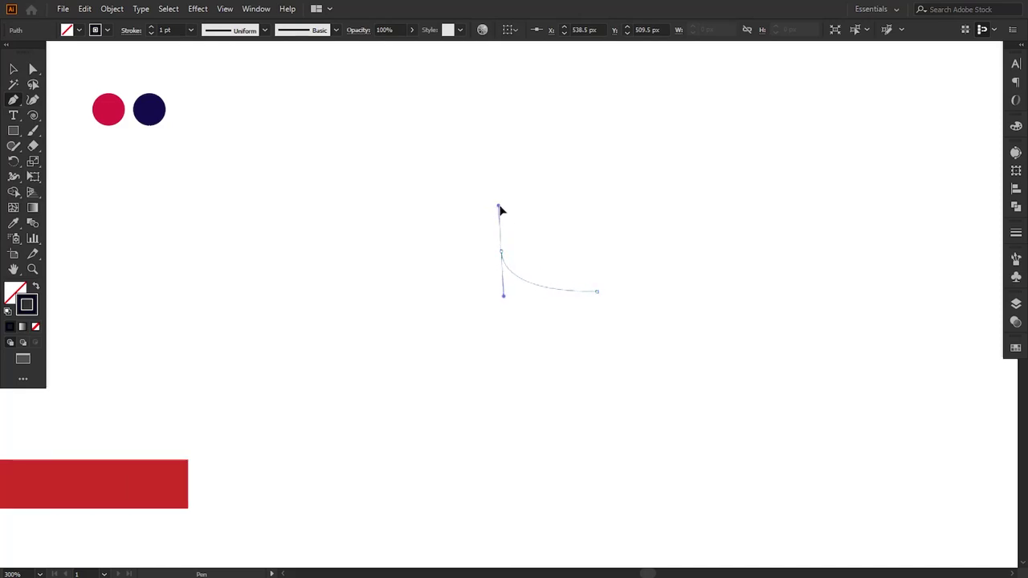
{"action": "left_click_drag", "start_coordinate": [499, 207], "coordinate": [505, 214]}
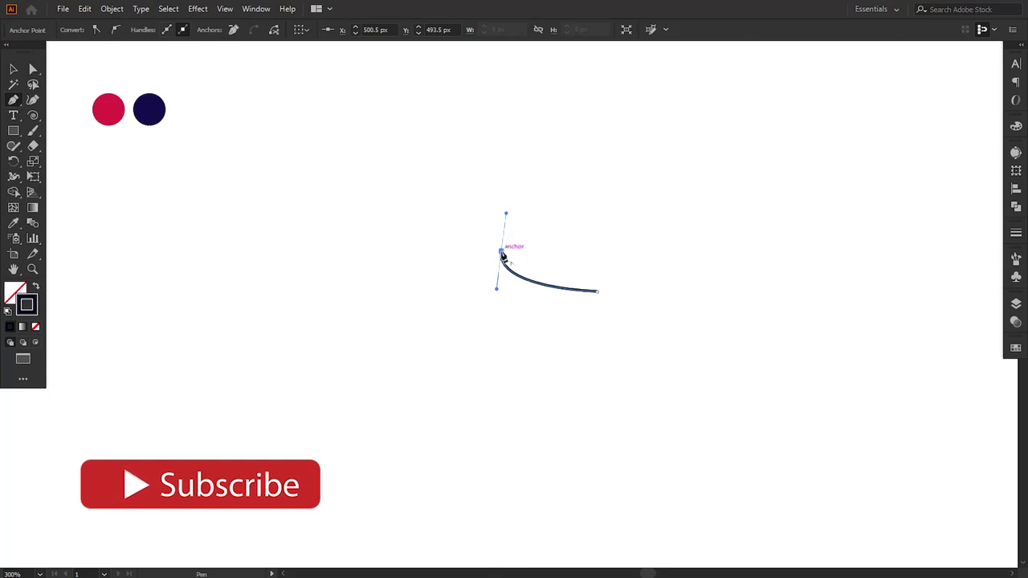
{"action": "left_click", "coordinate": [501, 255]}
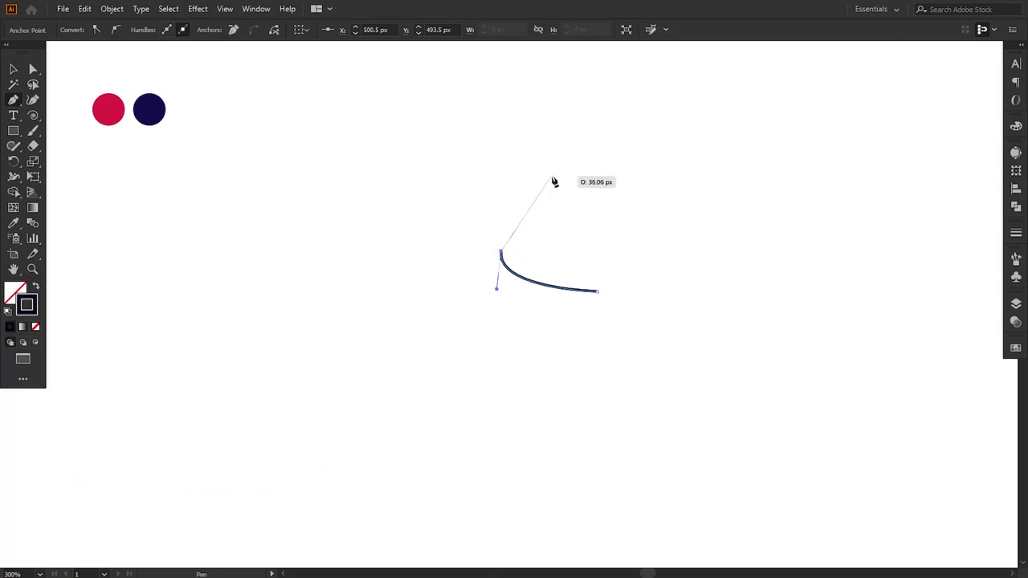
{"action": "mouse_move", "coordinate": [552, 176]}
{"action": "left_mouse_down"}
{"action": "mouse_move", "coordinate": [610, 116]}
{"action": "mouse_move", "coordinate": [604, 127]}
{"action": "left_mouse_up"}
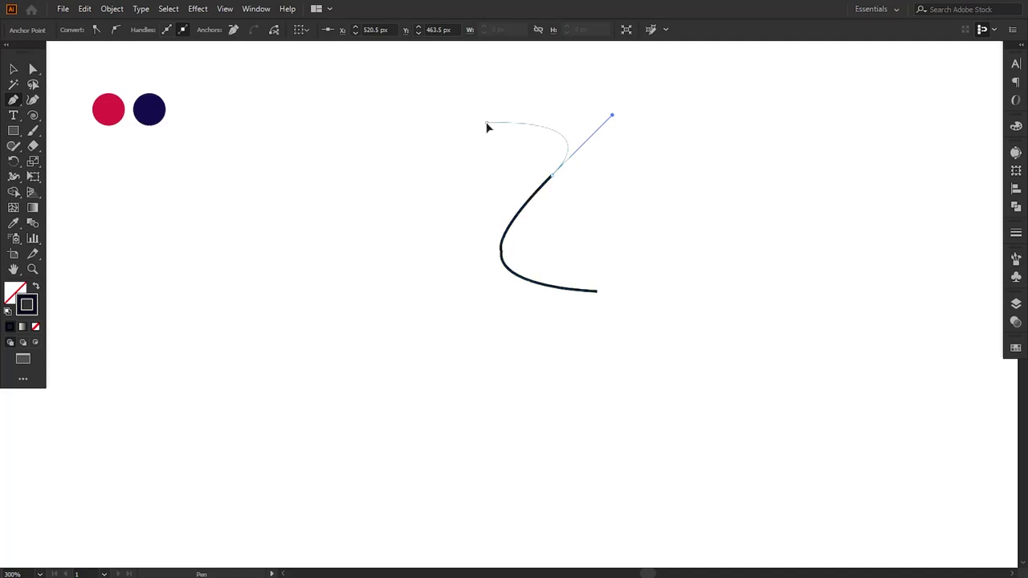
{"action": "left_click", "coordinate": [486, 123]}
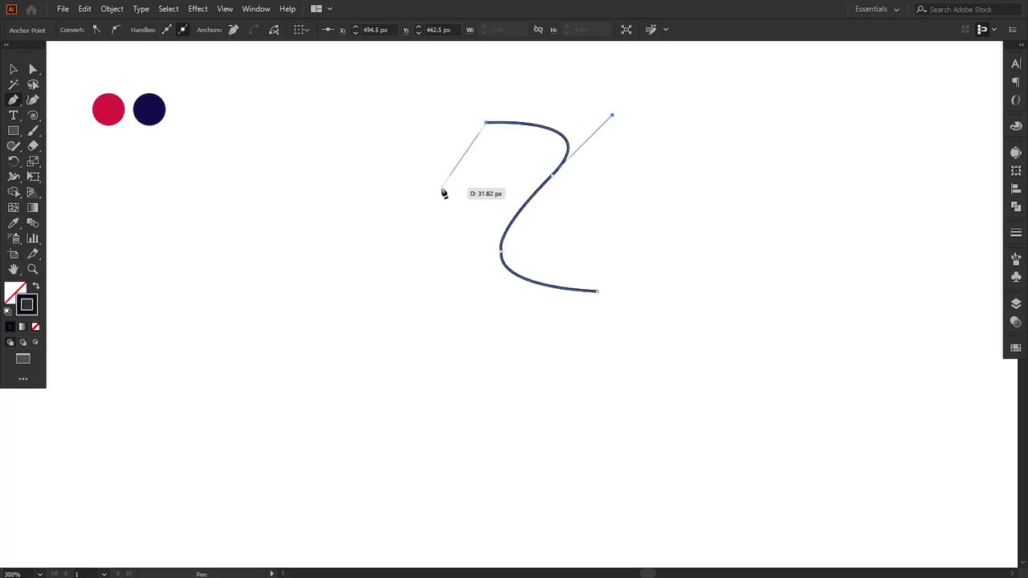
{"action": "left_click_drag", "start_coordinate": [440, 187], "coordinate": [446, 255]}
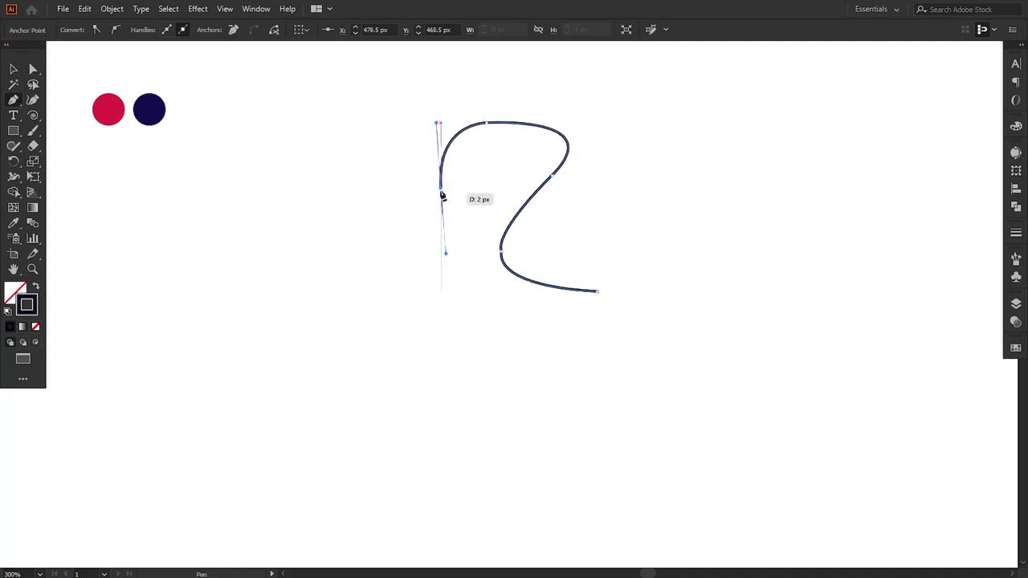
{"action": "left_click", "coordinate": [441, 187]}
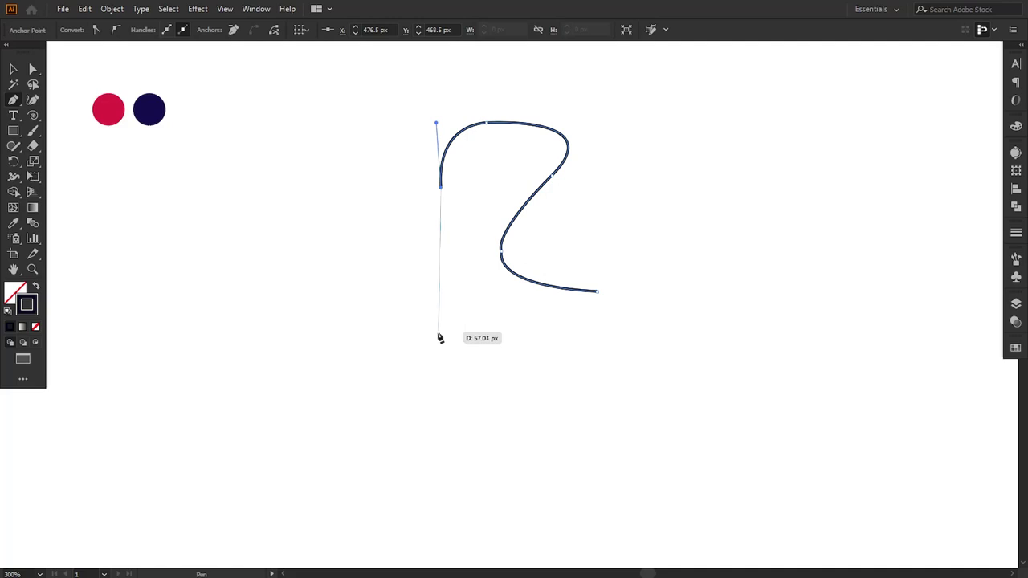
{"action": "left_click", "coordinate": [440, 335]}
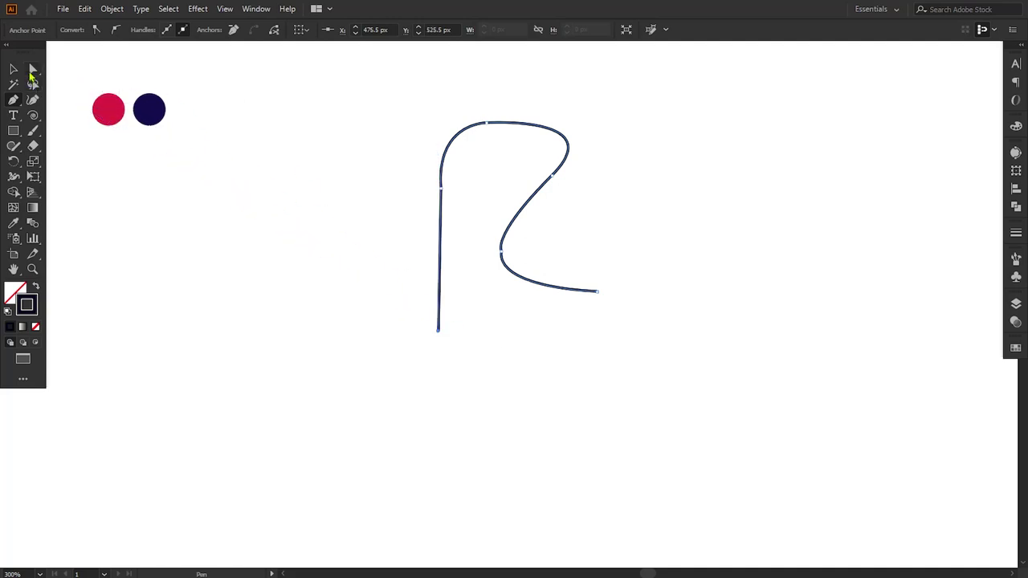
{"action": "left_click", "coordinate": [32, 69]}
Round the R's top-left corner and adjust the top curve's right handle
{"action": "left_click_drag", "start_coordinate": [441, 190], "coordinate": [444, 120]}
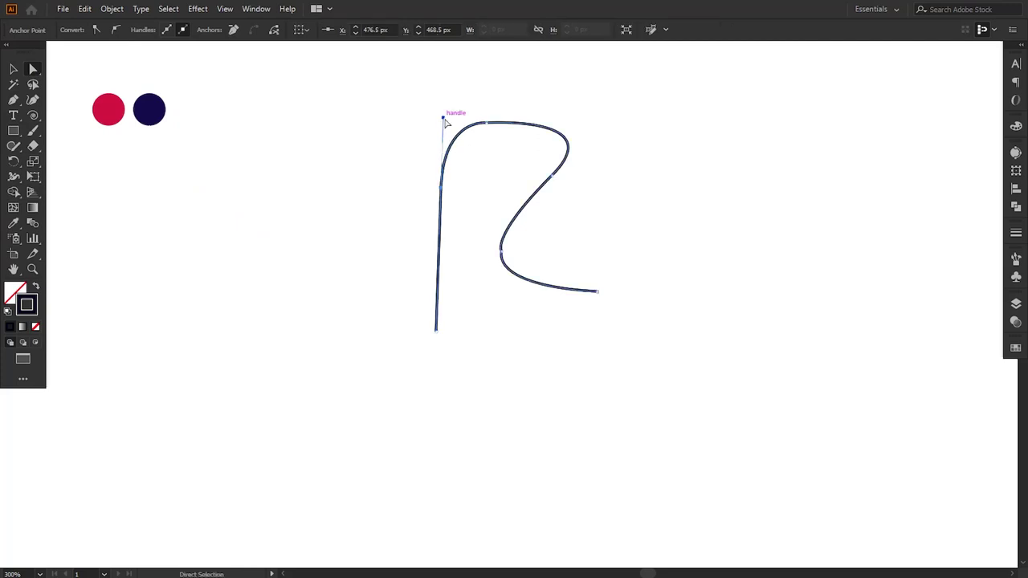
{"action": "left_click", "coordinate": [489, 125]}
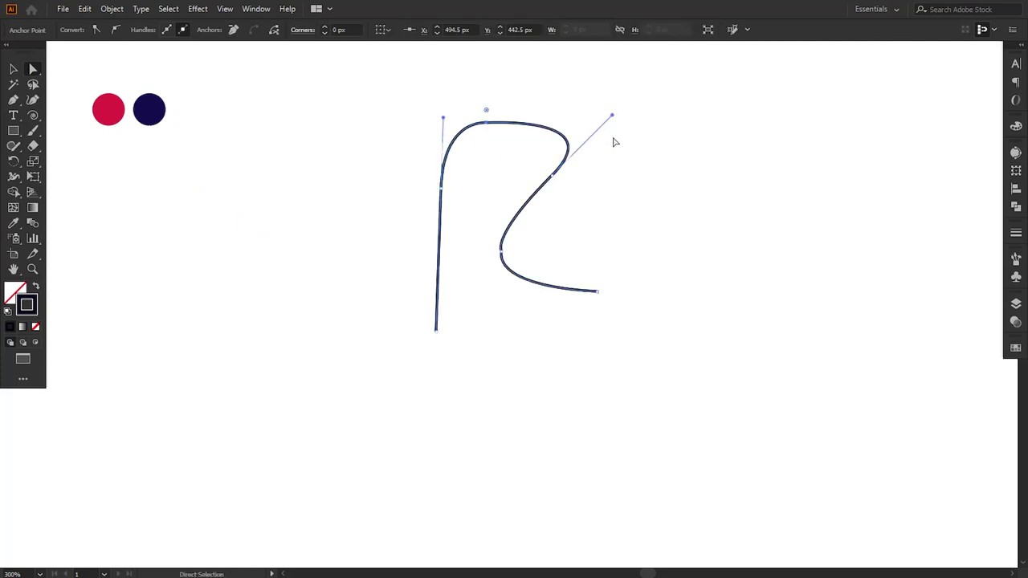
{"action": "left_click_drag", "start_coordinate": [612, 116], "coordinate": [608, 115]}
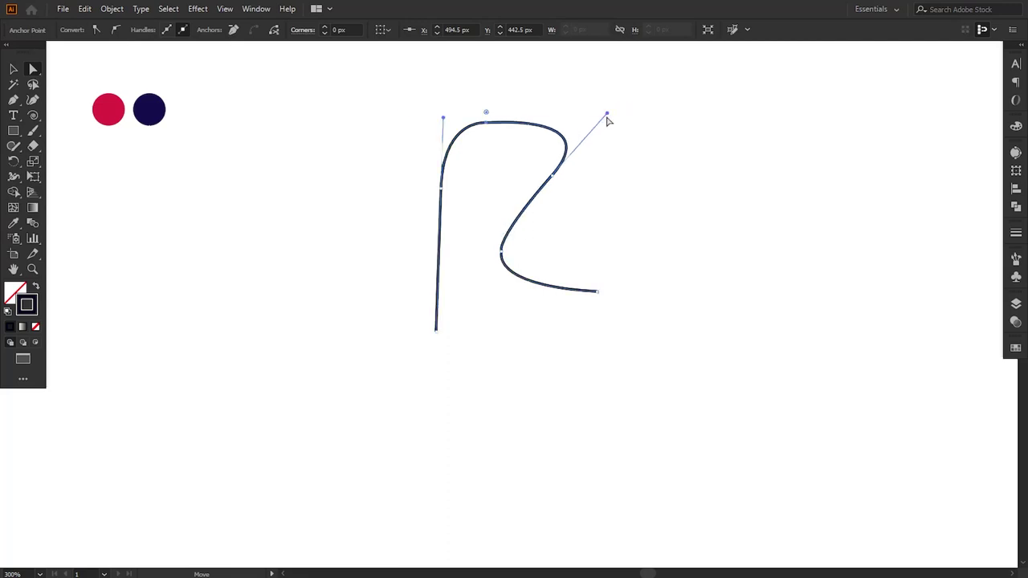
{"action": "left_click", "coordinate": [618, 143]}
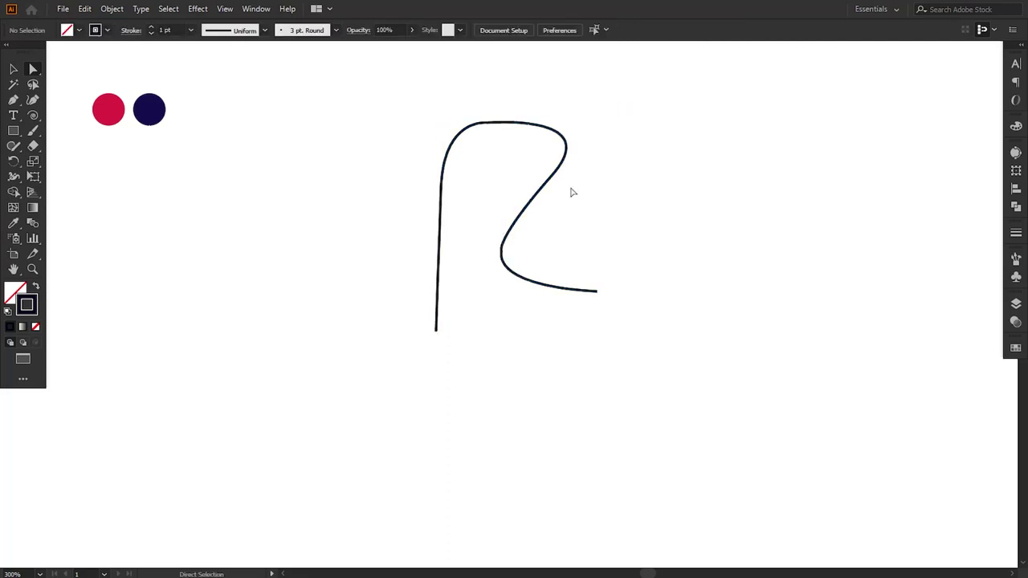
Nudge the lower bend anchor left and pull its lower handle to reshape the leg curve
{"action": "left_click", "coordinate": [537, 203]}
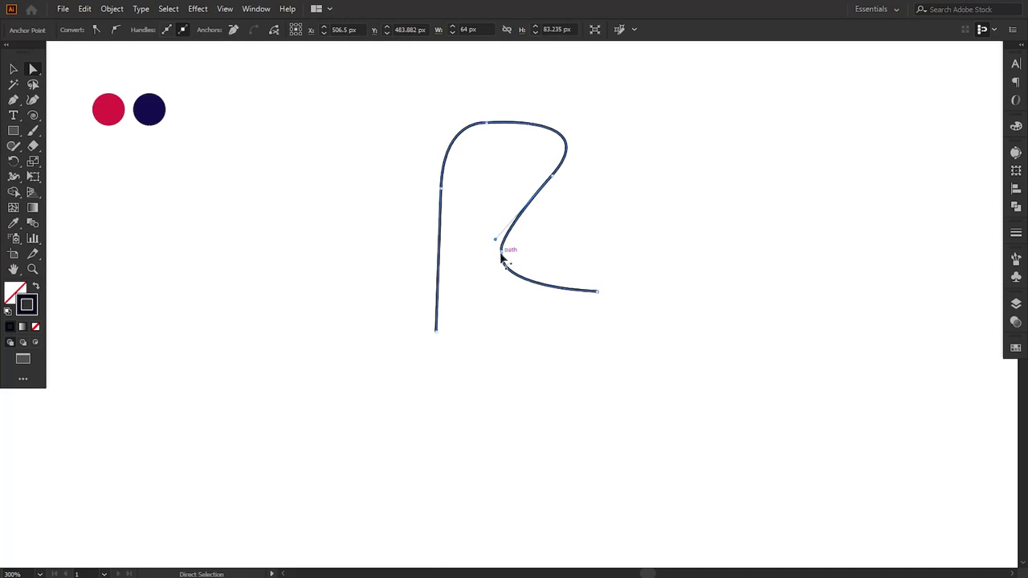
{"action": "left_click_drag", "start_coordinate": [501, 254], "coordinate": [497, 250]}
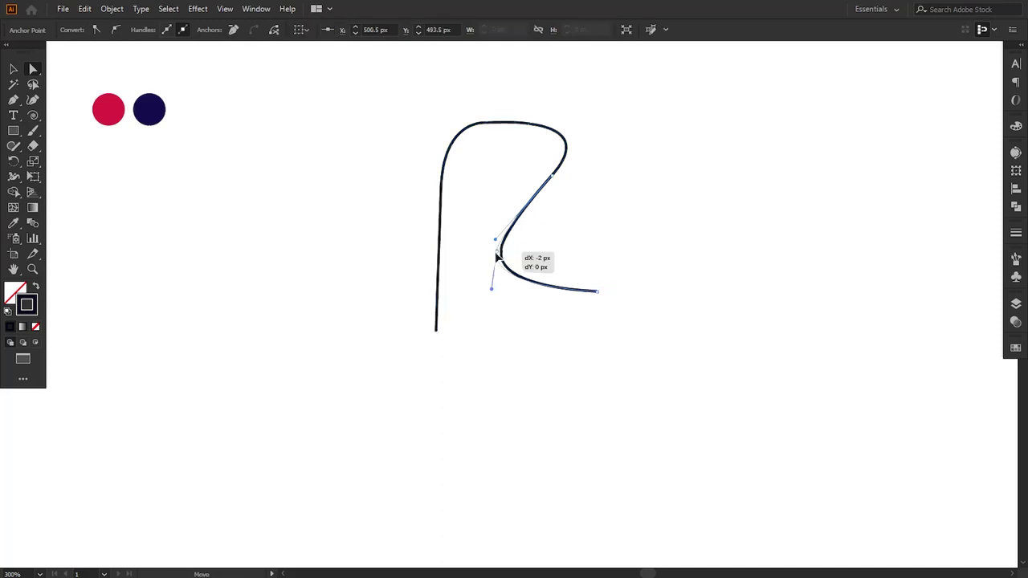
{"action": "left_click", "coordinate": [498, 318]}
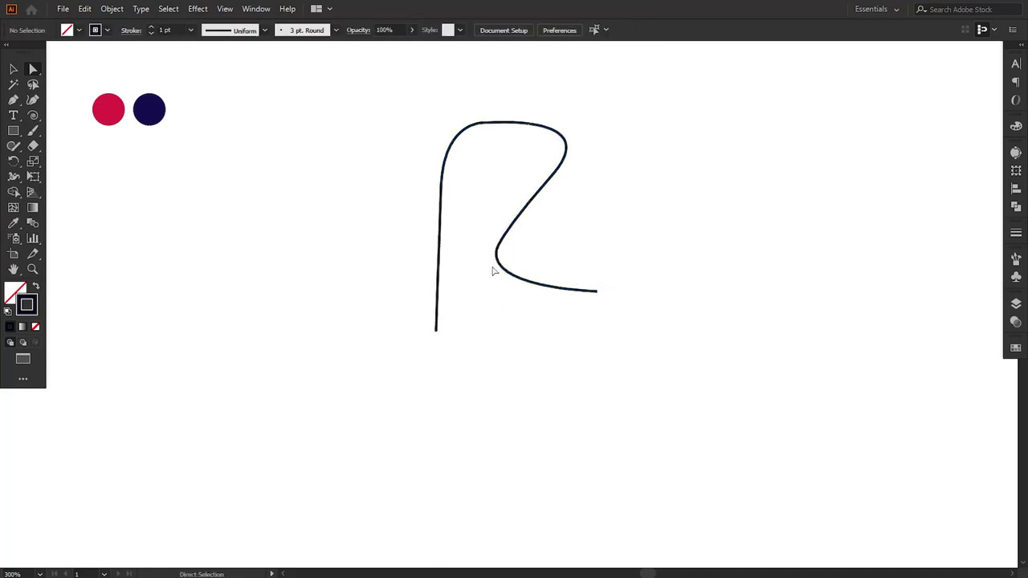
{"action": "left_click", "coordinate": [496, 251]}
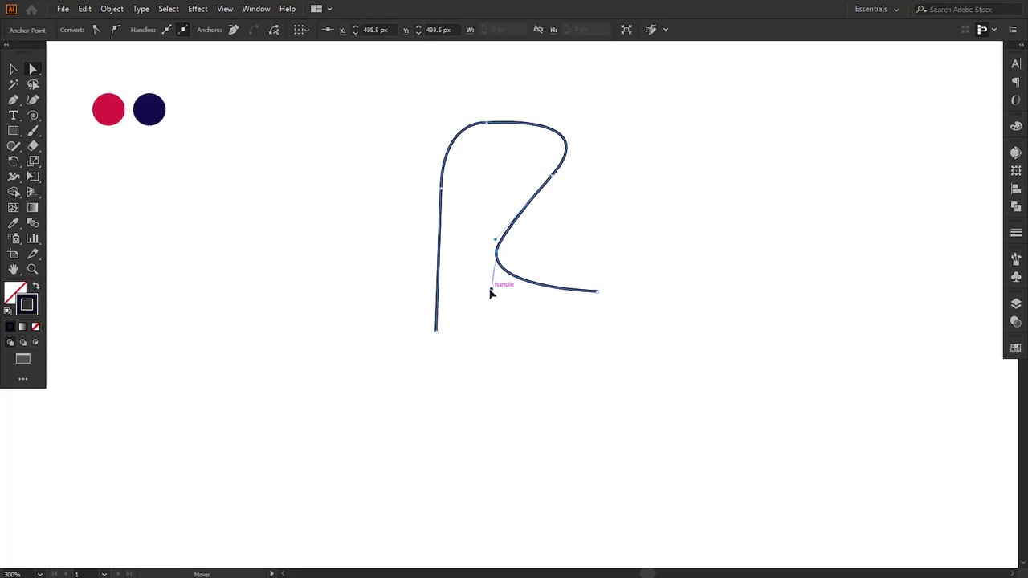
{"action": "left_click_drag", "start_coordinate": [491, 290], "coordinate": [483, 293]}
{"action": "left_click", "coordinate": [505, 318]}
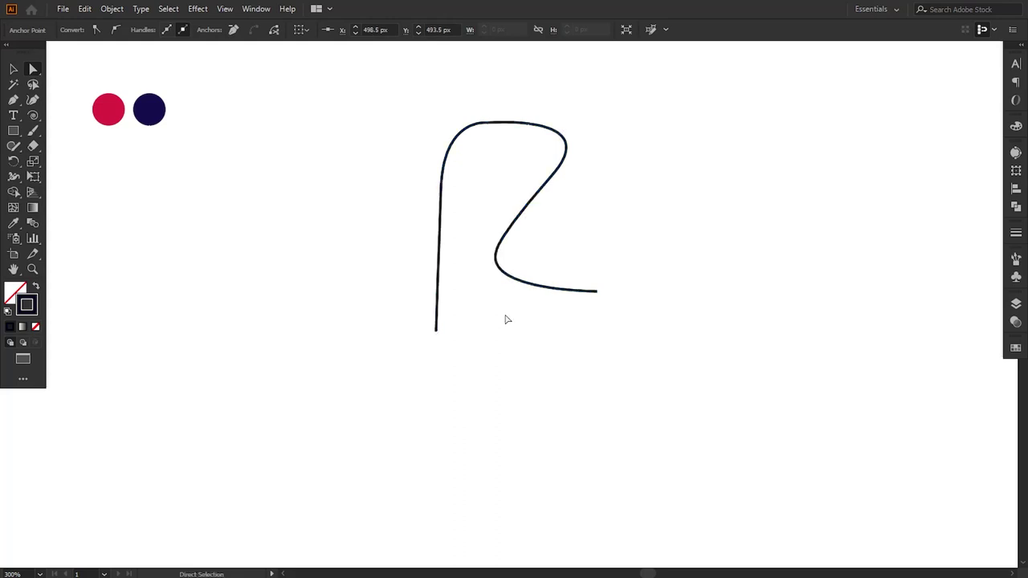
Pull out the top anchor's handle and level it horizontally for a smooth rounded top
{"action": "left_click", "coordinate": [483, 130]}
{"action": "left_click_drag", "start_coordinate": [485, 131], "coordinate": [446, 137]}
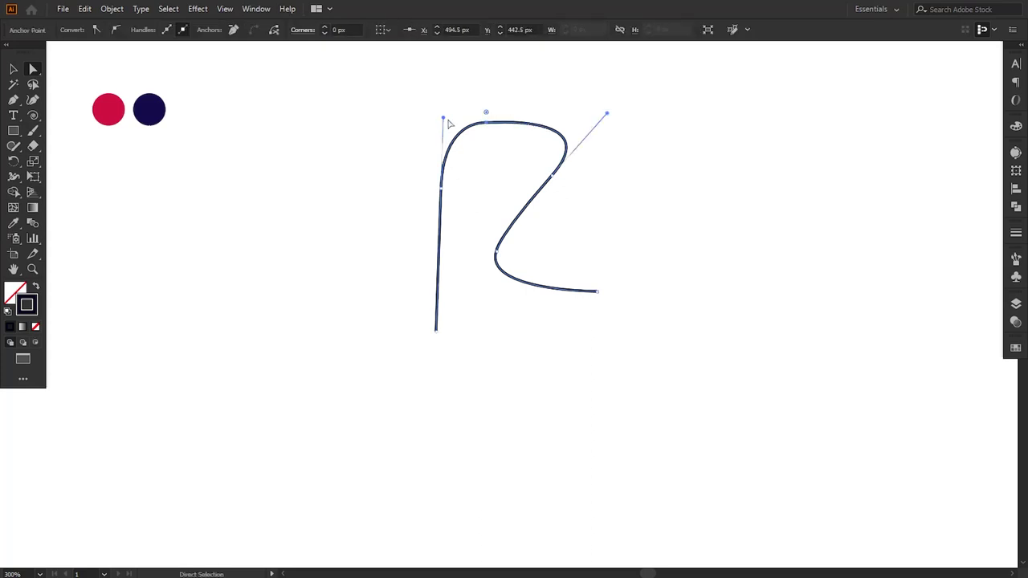
{"action": "left_click_drag", "start_coordinate": [443, 119], "coordinate": [439, 122]}
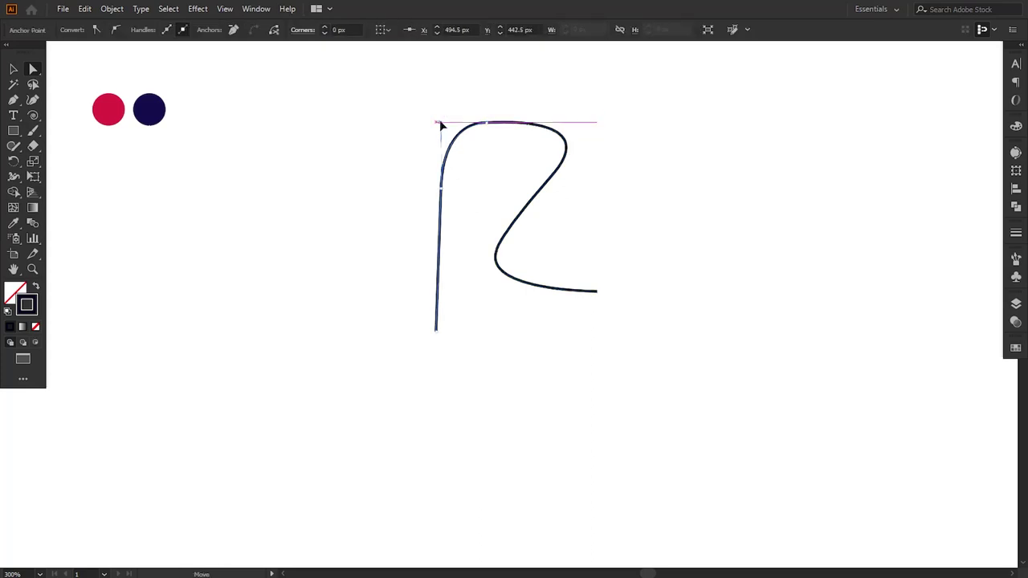
{"action": "left_click", "coordinate": [418, 127]}
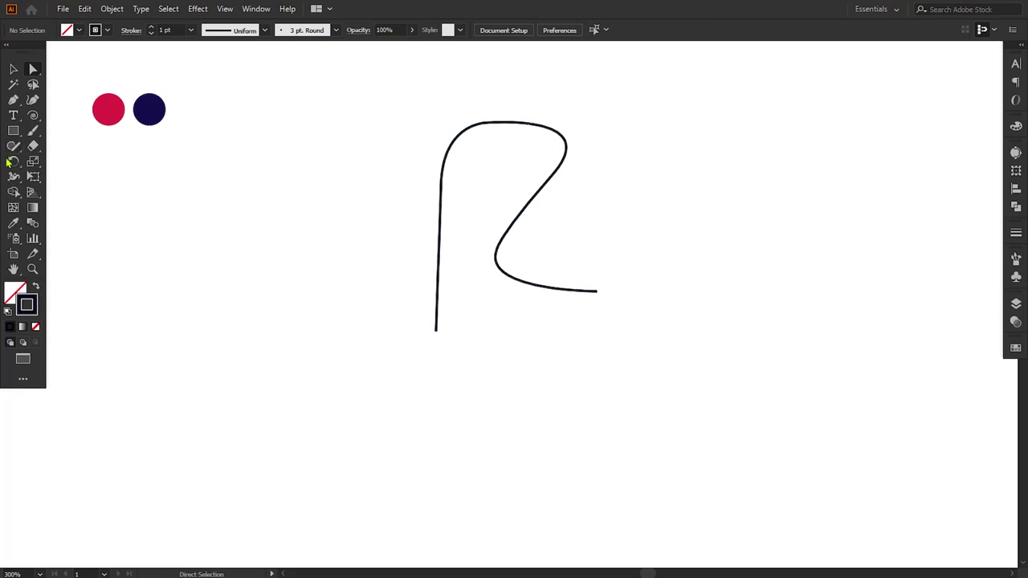
Draw a small rectangle centred under the bottom of the R's stem
{"action": "left_click", "coordinate": [12, 131]}
{"action": "left_click_drag", "start_coordinate": [401, 337], "coordinate": [472, 388]}
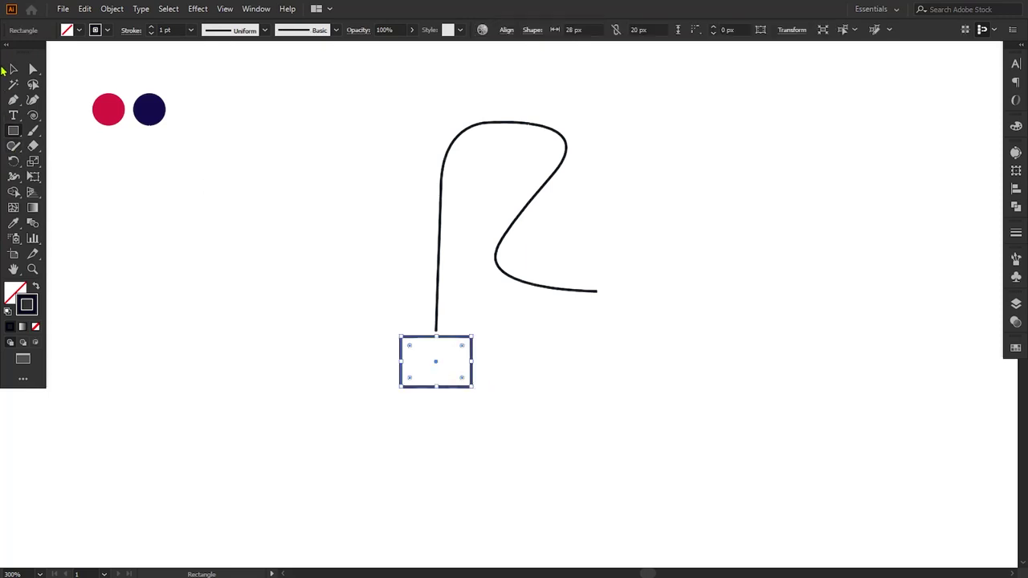
{"action": "left_click", "coordinate": [13, 69]}
{"action": "left_click_drag", "start_coordinate": [402, 361], "coordinate": [438, 331]}
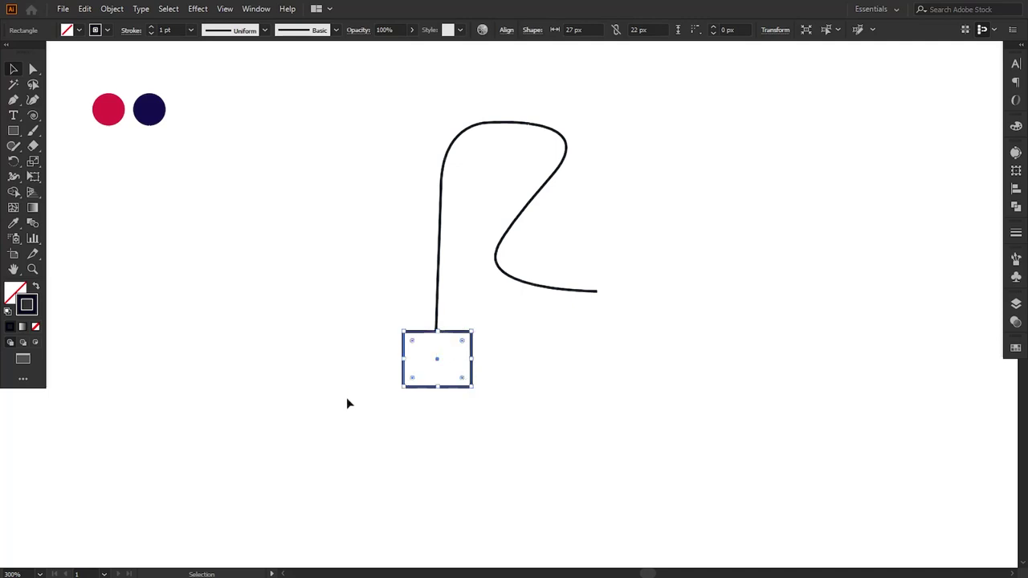
Drag the rectangle's corner widgets to round its top corners into a dome
{"action": "left_click", "coordinate": [33, 69]}
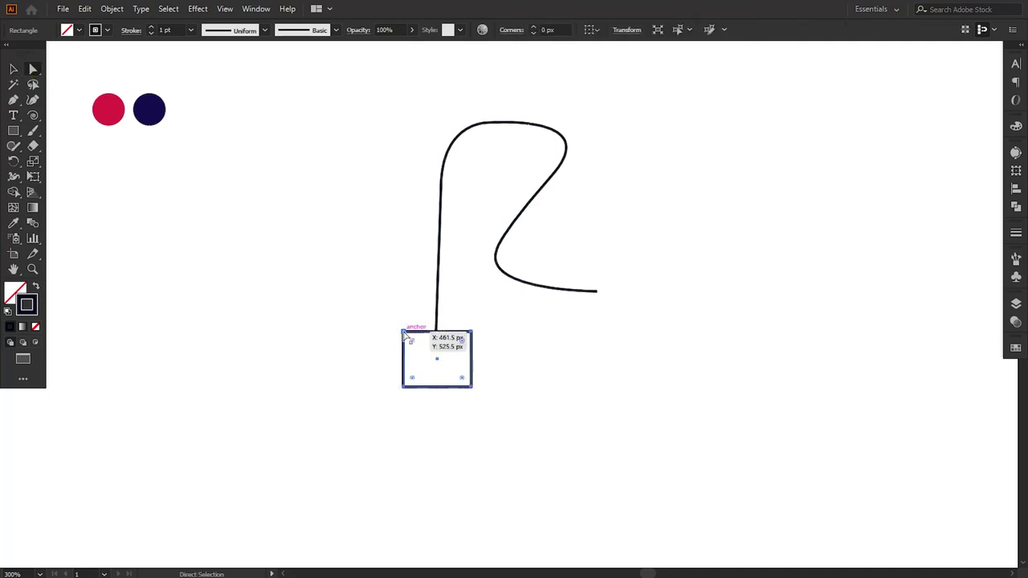
{"action": "left_click", "coordinate": [464, 332]}
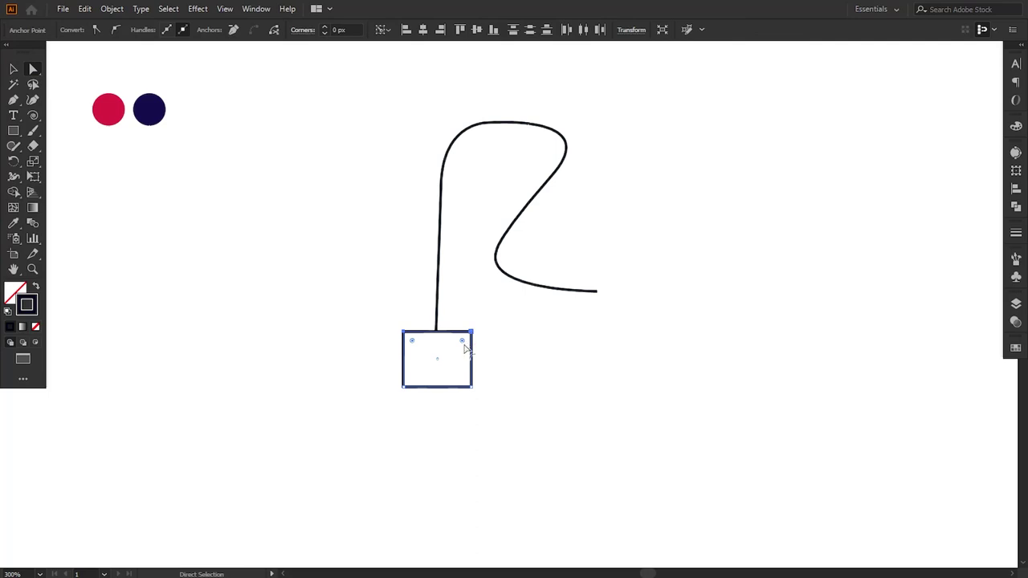
{"action": "left_click_drag", "start_coordinate": [464, 344], "coordinate": [457, 384]}
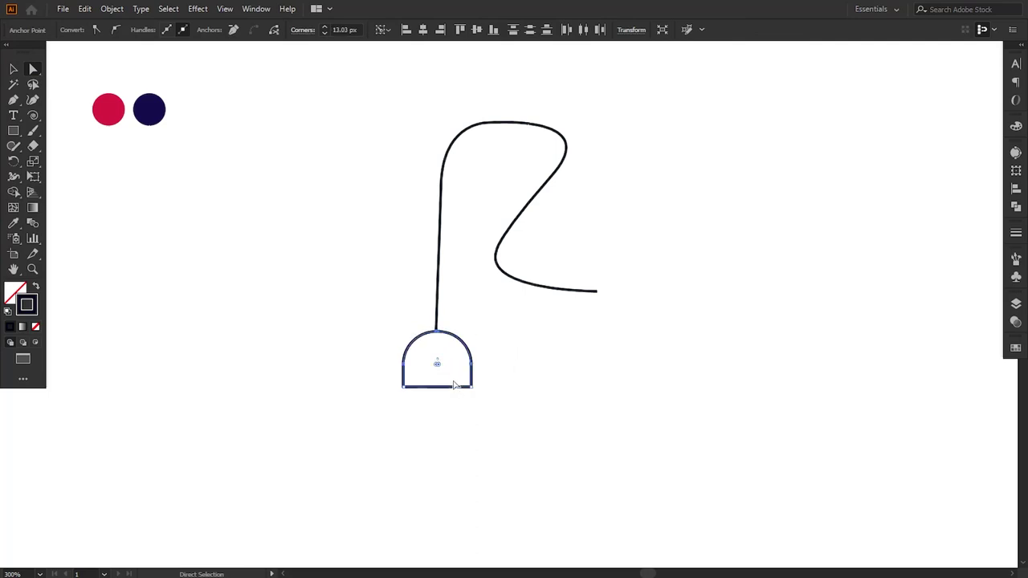
{"action": "left_click", "coordinate": [491, 464]}
{"action": "left_click", "coordinate": [12, 132]}
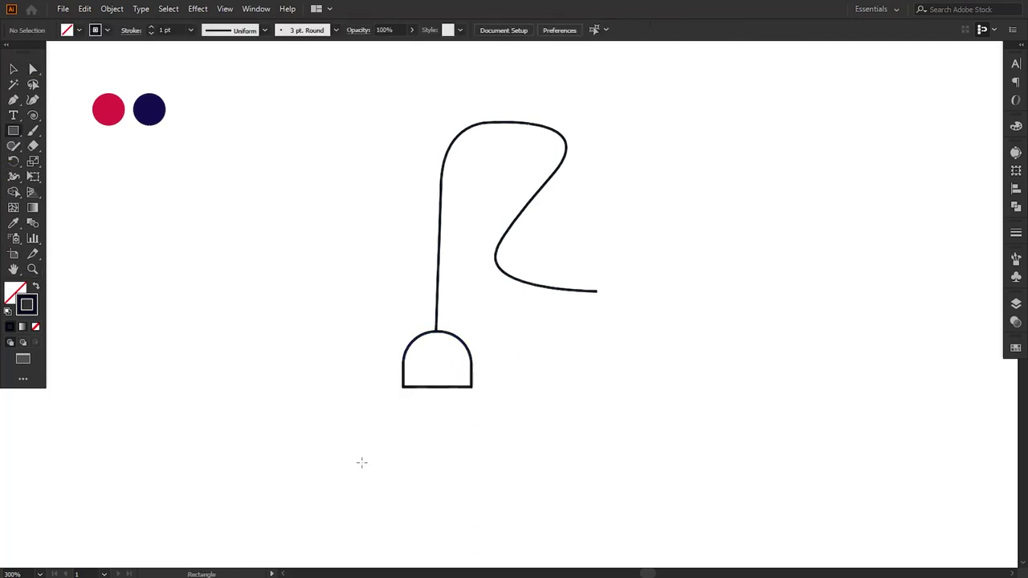
Draw a thin 4×17 px prong below the dome, round its bottom corners, and copy it to the right
{"action": "left_click_drag", "start_coordinate": [416, 381], "coordinate": [427, 423]}
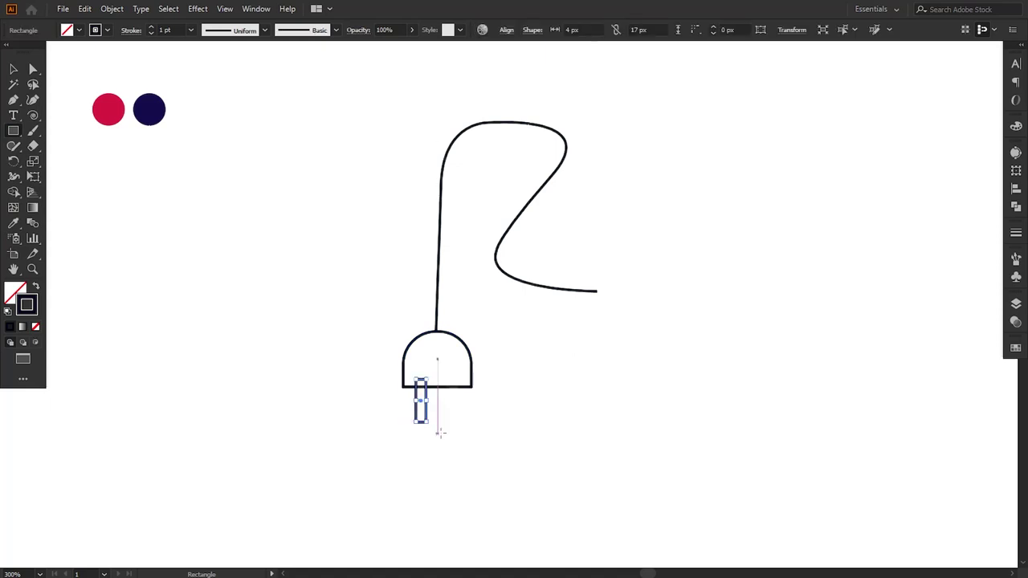
{"action": "left_click", "coordinate": [33, 71]}
{"action": "left_click", "coordinate": [359, 382]}
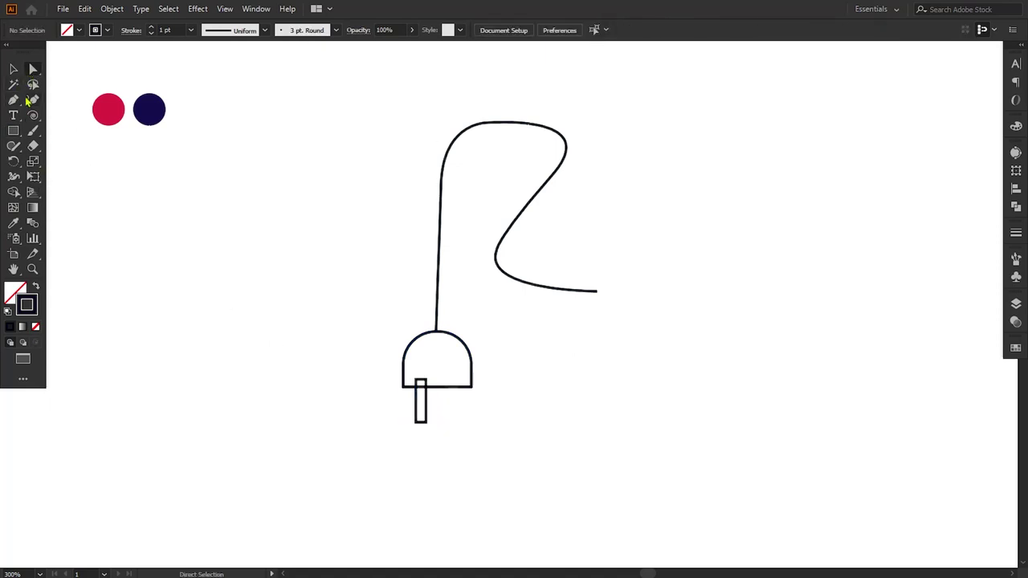
{"action": "left_click", "coordinate": [13, 70]}
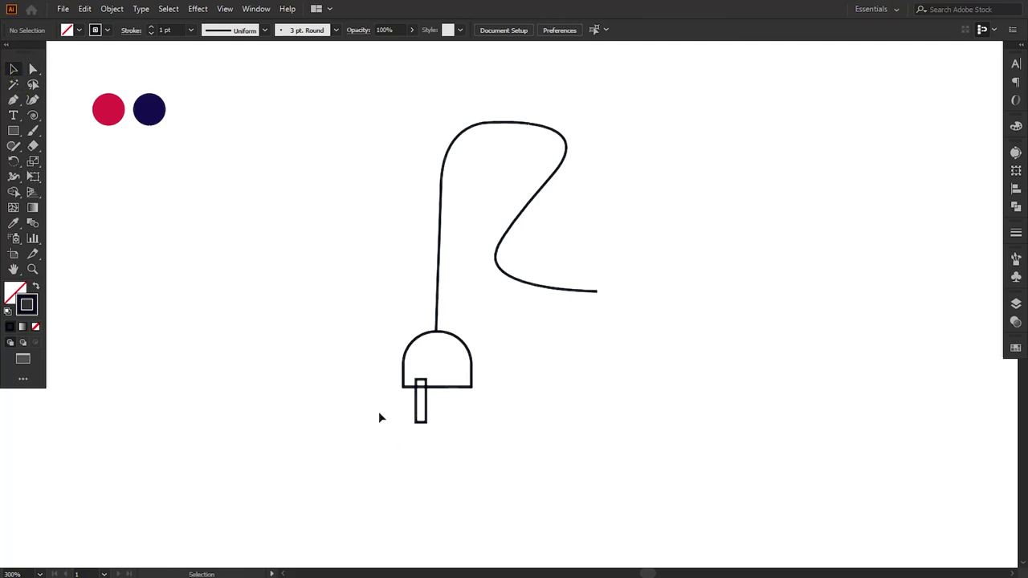
{"action": "left_click", "coordinate": [420, 421]}
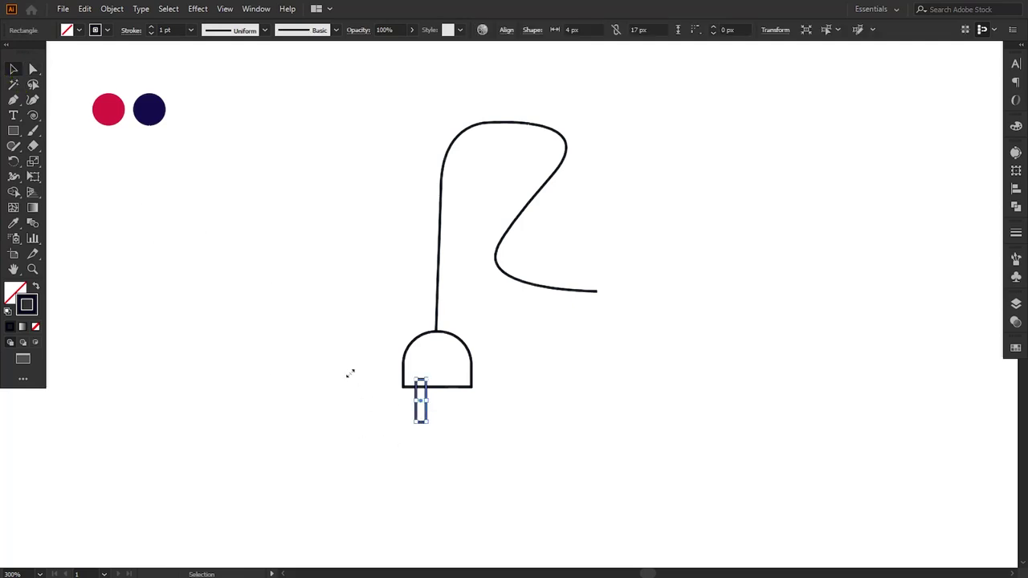
{"action": "left_click", "coordinate": [33, 69]}
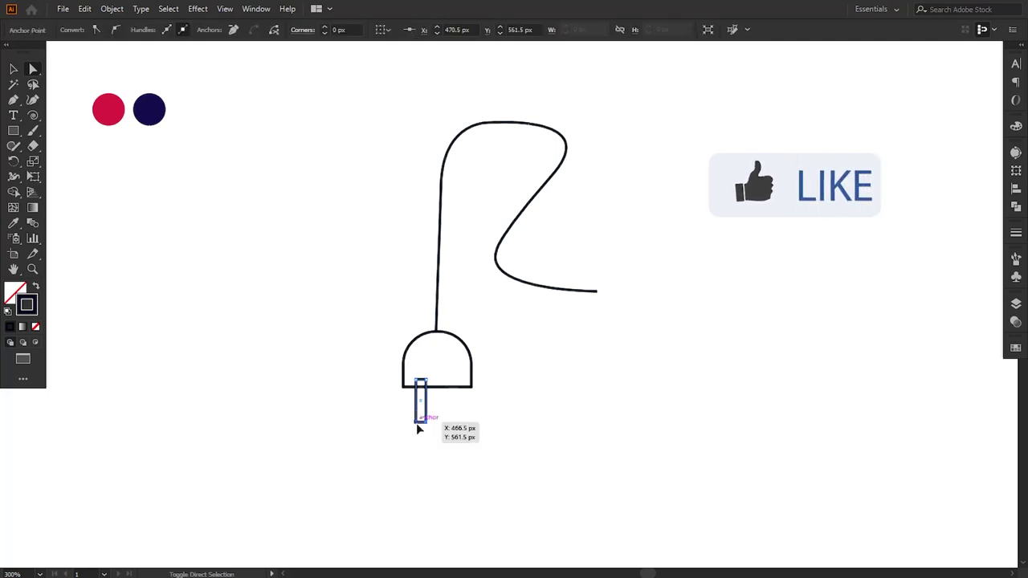
{"action": "left_click", "coordinate": [421, 421]}
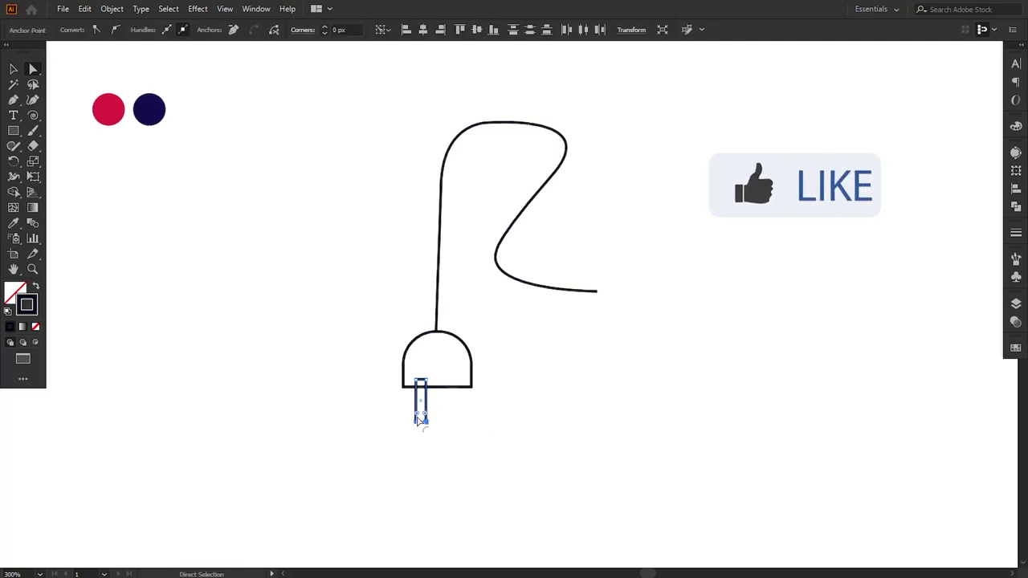
{"action": "left_click", "coordinate": [340, 415]}
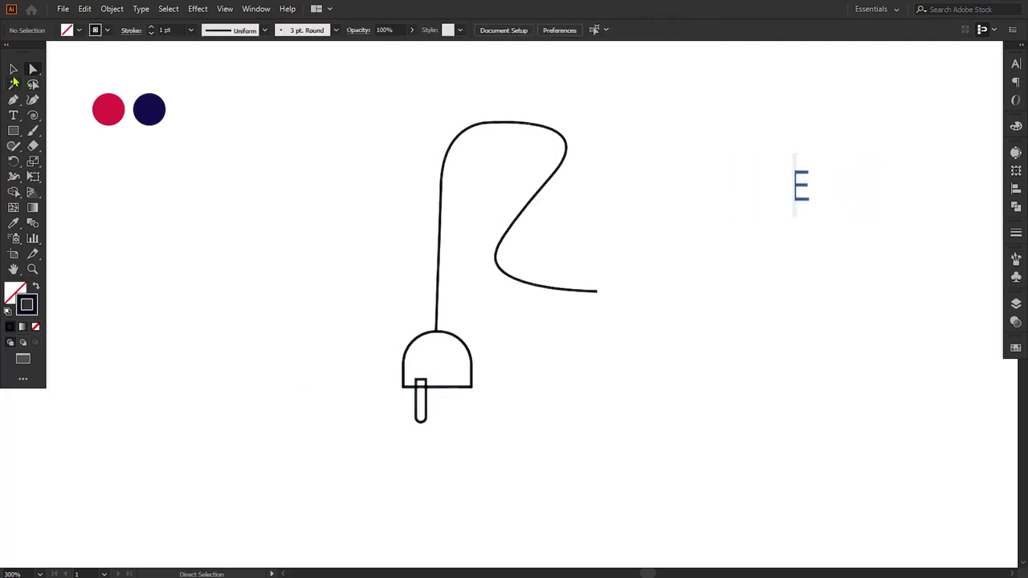
{"action": "key", "text": "v"}
{"action": "left_click_drag", "start_coordinate": [421, 406], "coordinate": [462, 426], "text": "alt"}
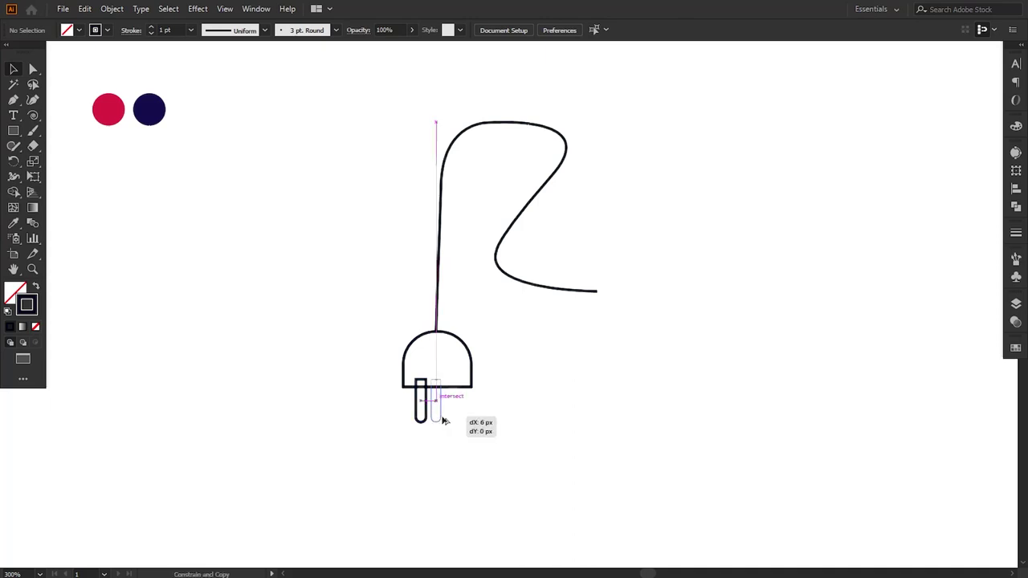
Raise the cord's stroke weight to 6 pt
{"action": "left_click", "coordinate": [438, 292]}
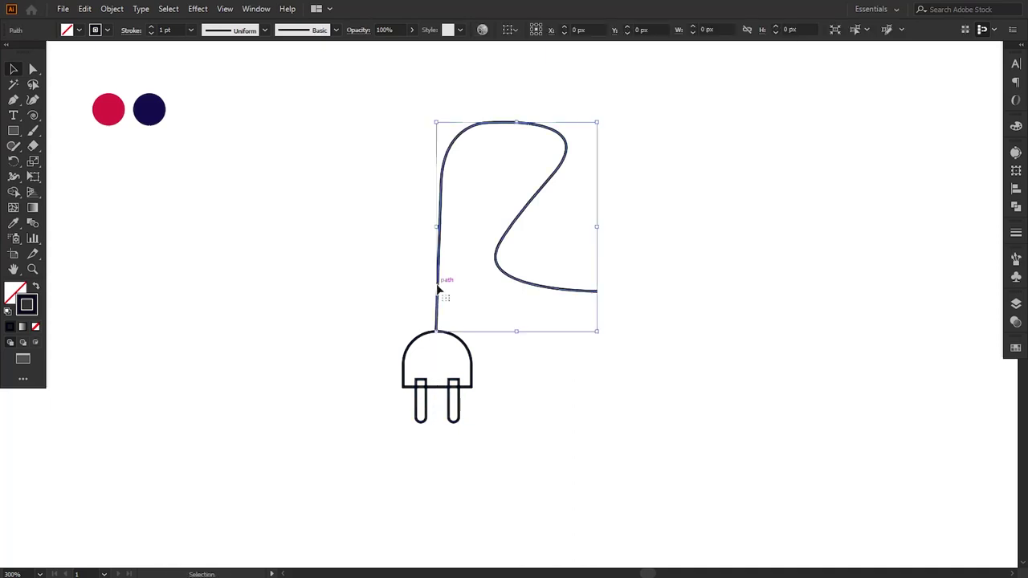
{"action": "left_click", "coordinate": [166, 29]}
{"action": "key", "text": "Up"}
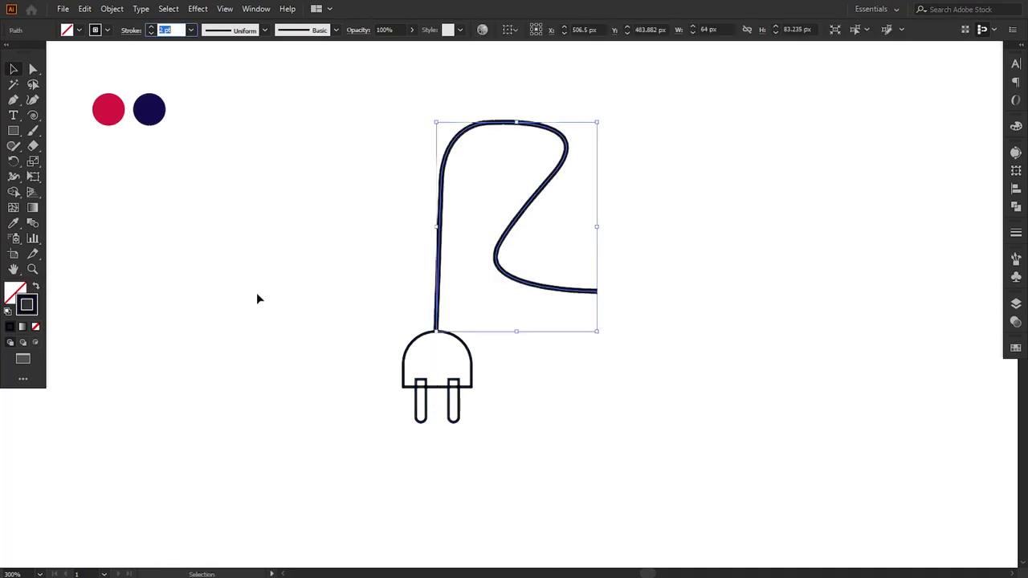
{"action": "key", "text": "Up"}
{"action": "key", "text": "Up"}
{"action": "key", "text": "Up"}
{"action": "key", "text": "Up"}
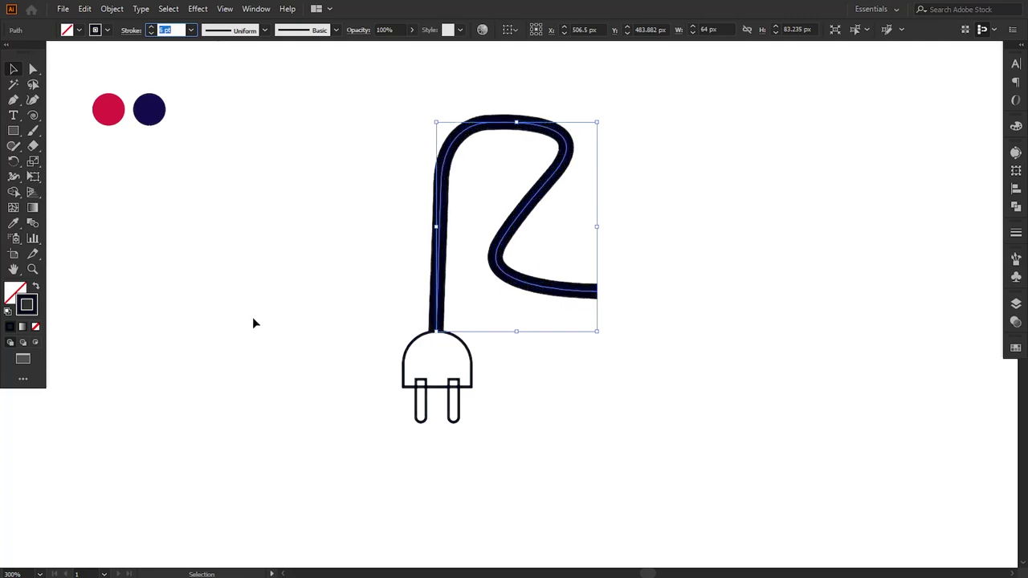
{"action": "key", "text": "Up"}
{"action": "left_click", "coordinate": [269, 355]}
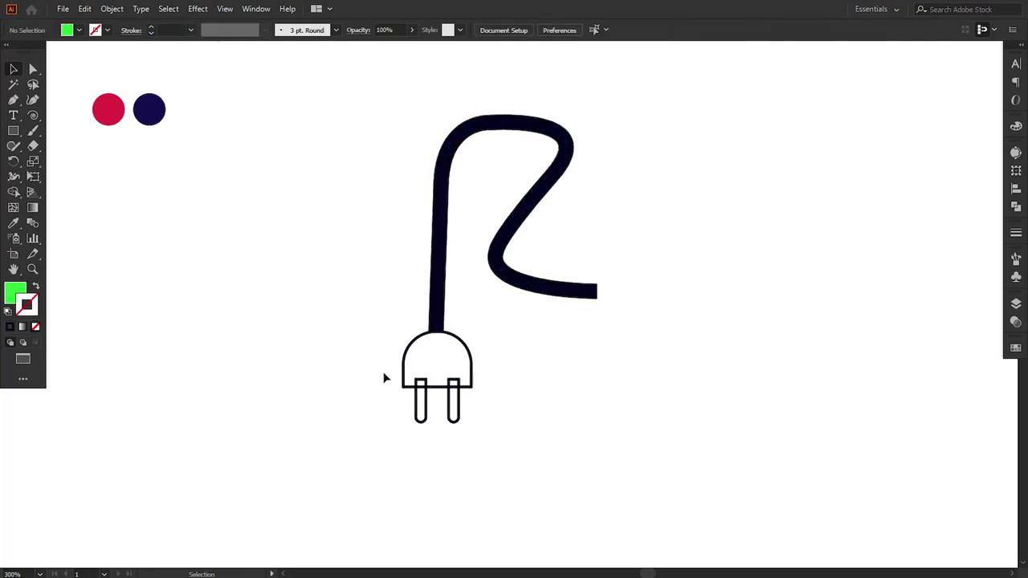
Fill the plug parts with the red circle's colour using the Eyedropper
{"action": "left_click_drag", "start_coordinate": [351, 374], "coordinate": [488, 438]}
{"action": "left_click", "coordinate": [13, 224]}
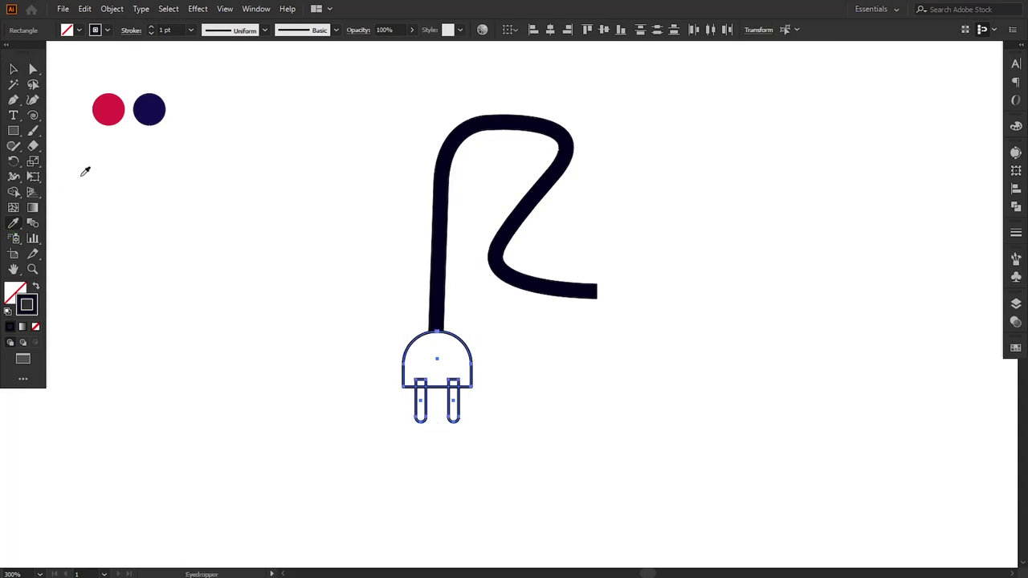
{"action": "left_click", "coordinate": [109, 109]}
{"action": "left_click", "coordinate": [13, 70]}
{"action": "left_click", "coordinate": [127, 190]}
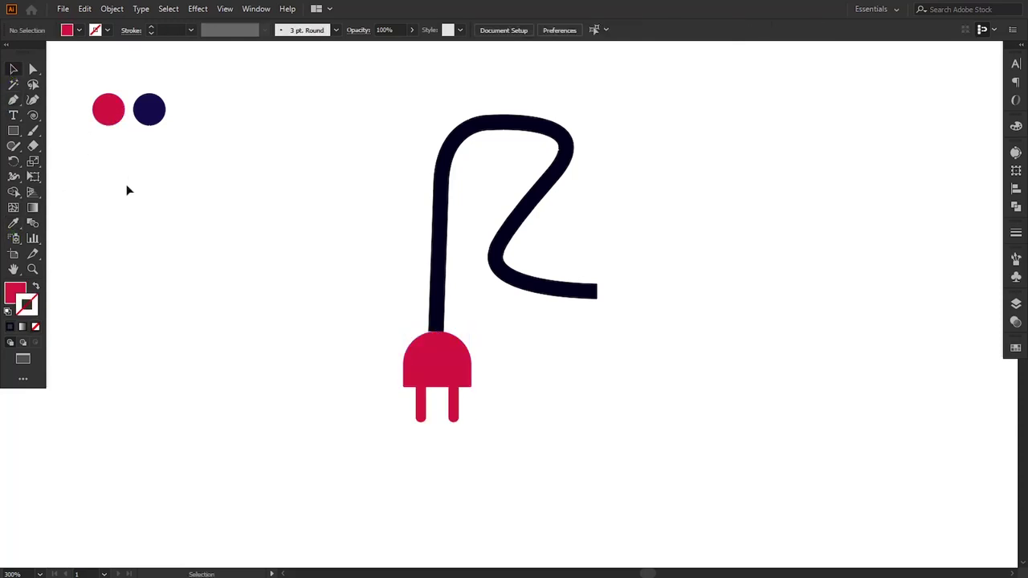
{"action": "left_click", "coordinate": [33, 70]}
Nudge the cord's end point down-right and the plug right so they meet centred
{"action": "left_click", "coordinate": [436, 328]}
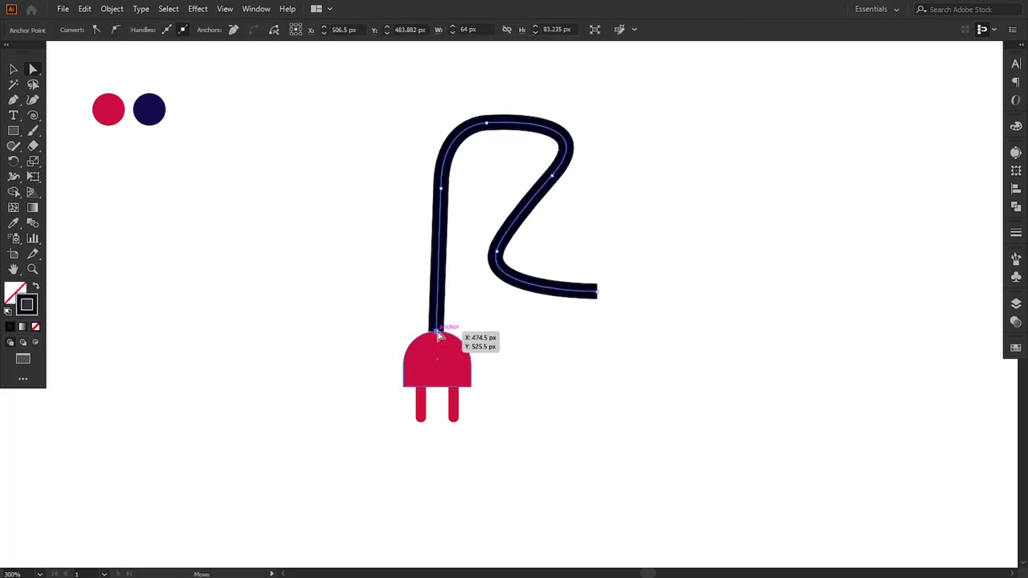
{"action": "key", "text": "Down"}
{"action": "key", "text": "Down"}
{"action": "key", "text": "Down"}
{"action": "key", "text": "Right"}
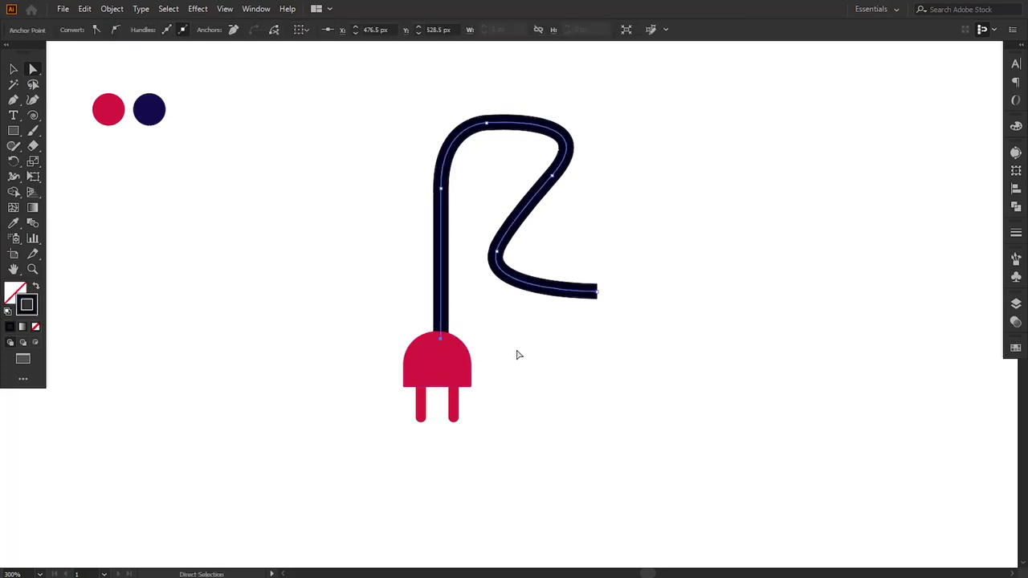
{"action": "left_click", "coordinate": [518, 354]}
{"action": "key", "text": "v"}
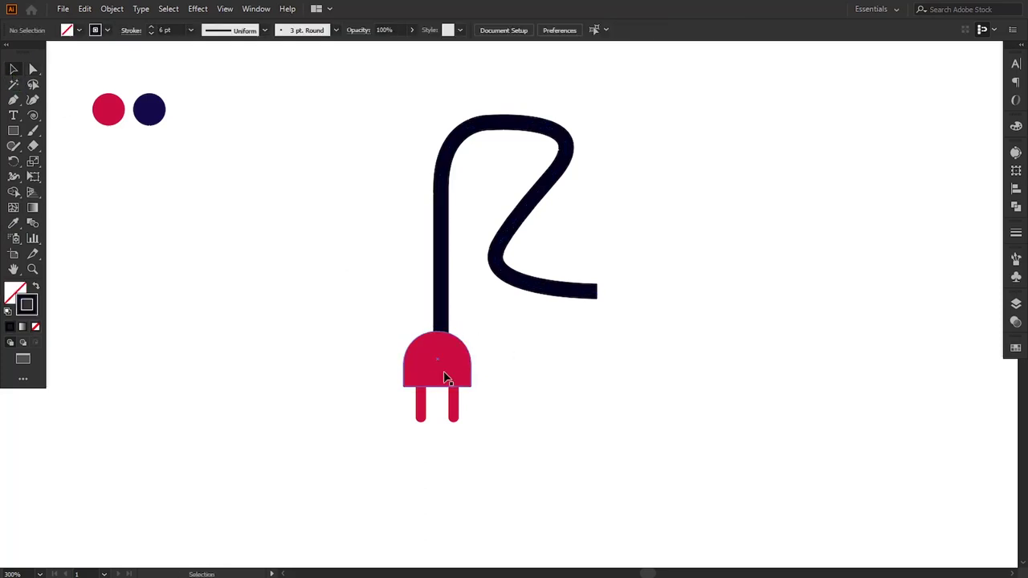
{"action": "left_click_drag", "start_coordinate": [365, 376], "coordinate": [482, 430]}
{"action": "key", "text": "Right"}
{"action": "key", "text": "Right"}
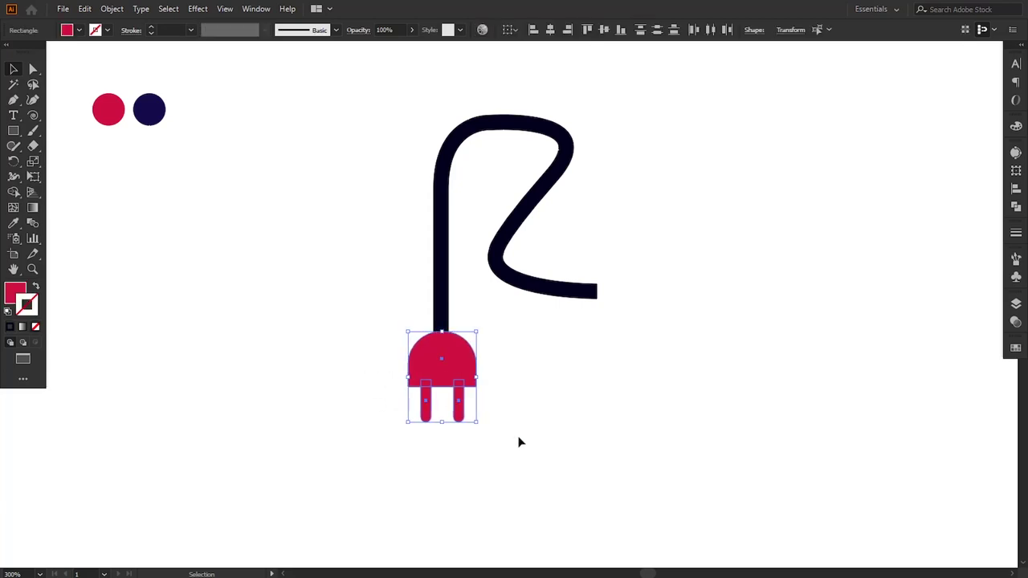
{"action": "left_click", "coordinate": [529, 445]}
Give the cord a Round Cap in the Stroke panel
{"action": "left_click", "coordinate": [582, 292]}
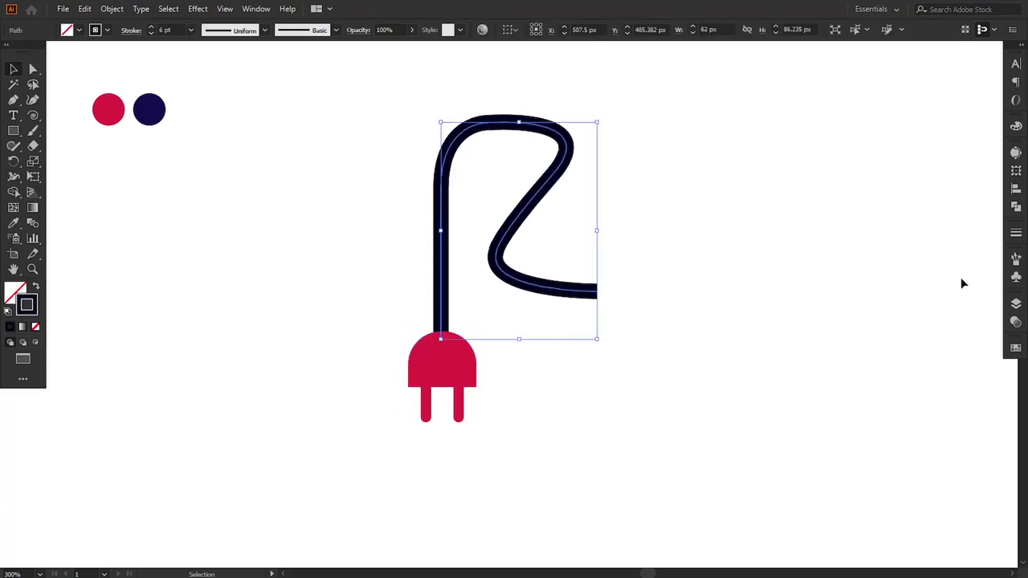
{"action": "left_click", "coordinate": [1015, 231]}
{"action": "left_click", "coordinate": [919, 264]}
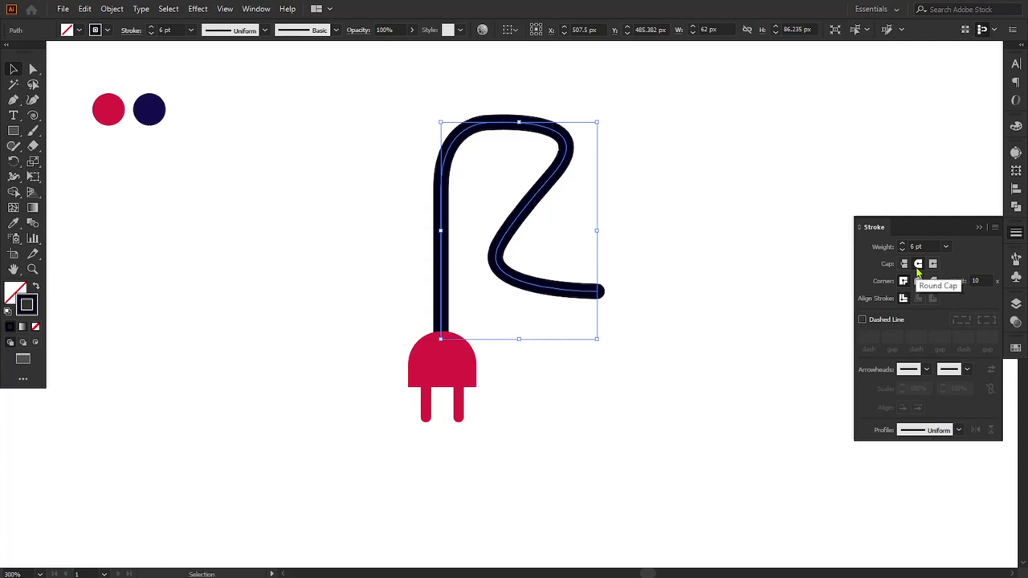
{"action": "left_click", "coordinate": [979, 228]}
{"action": "left_click", "coordinate": [405, 235]}
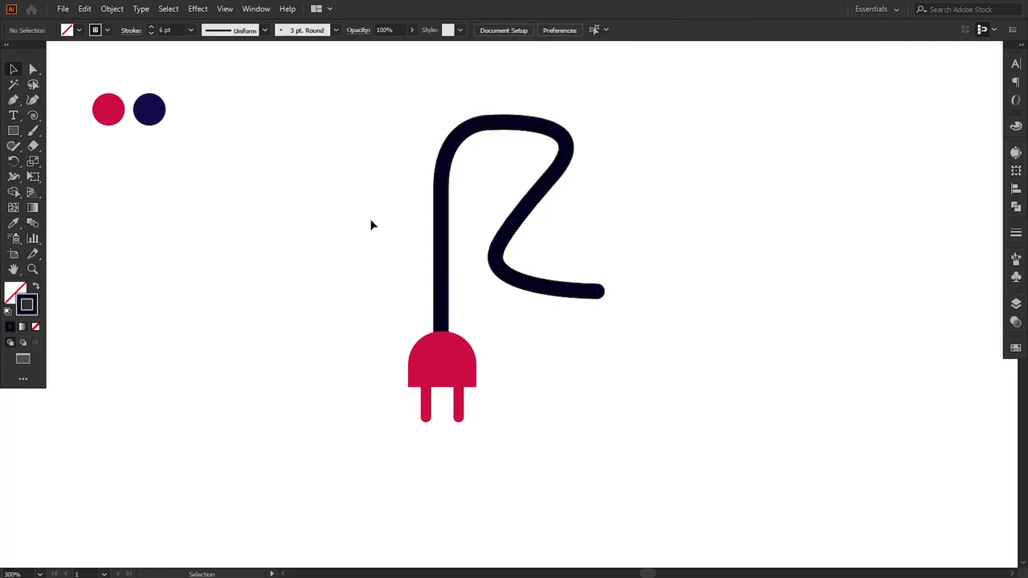
{"action": "left_click_drag", "start_coordinate": [372, 225], "coordinate": [470, 248]}
Expand the cord's stroke into a filled shape
{"action": "left_click", "coordinate": [112, 9]}
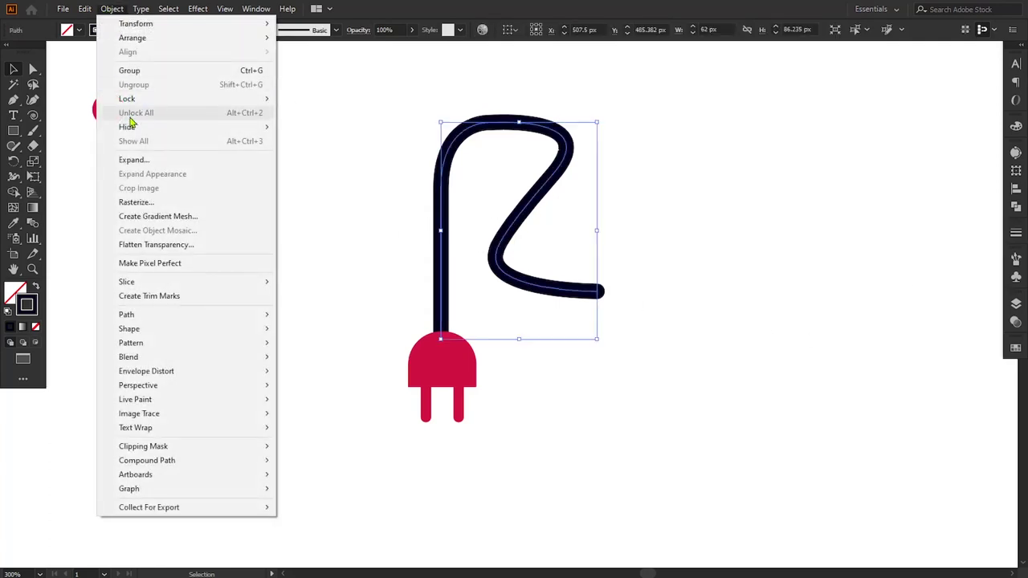
{"action": "left_click", "coordinate": [133, 159]}
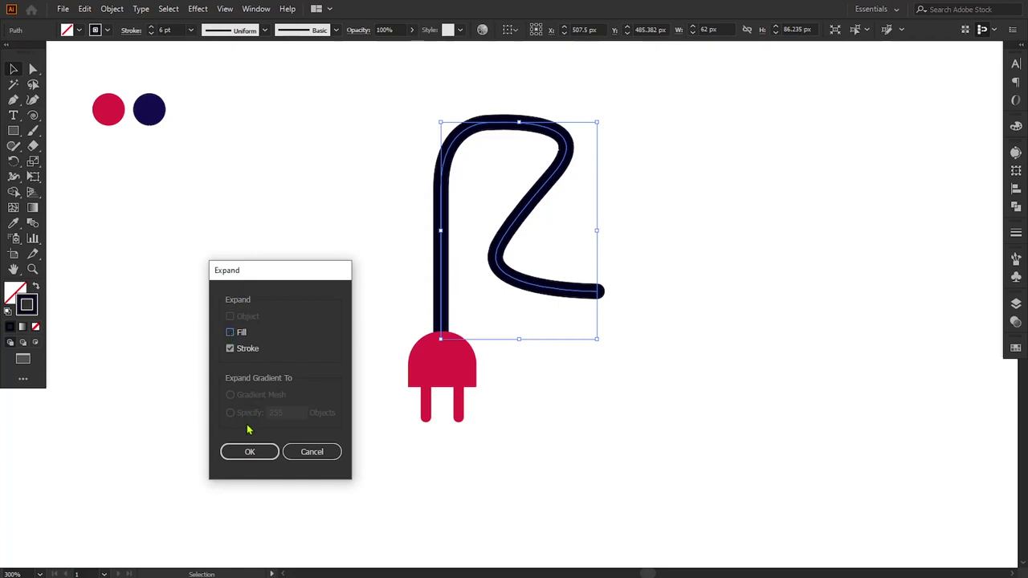
{"action": "left_click", "coordinate": [249, 451]}
{"action": "left_click", "coordinate": [318, 419]}
Unite the cord and plug into one shape with Pathfinder and pan the icon left
{"action": "left_click_drag", "start_coordinate": [383, 242], "coordinate": [562, 438]}
{"action": "left_click", "coordinate": [1016, 207]}
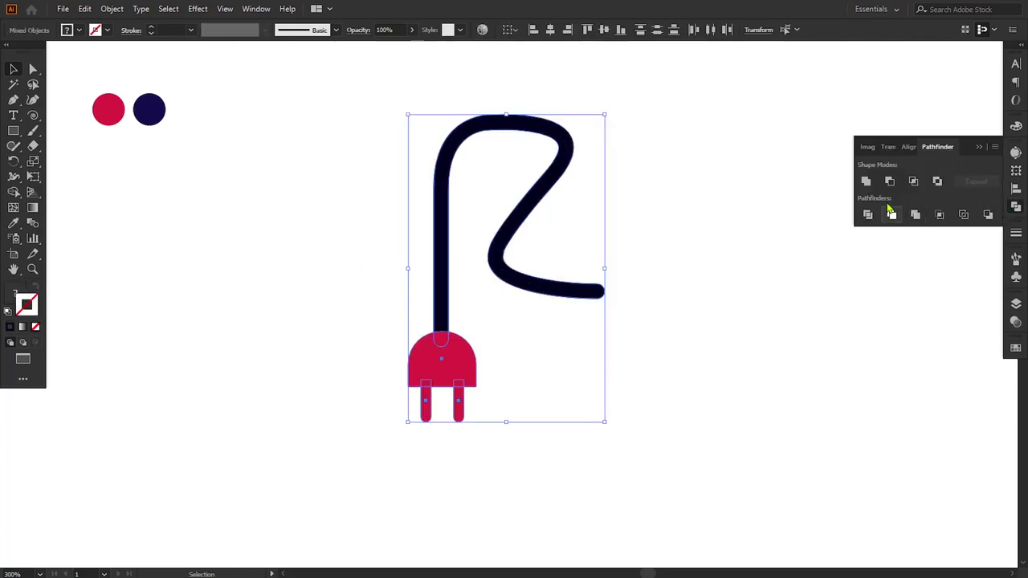
{"action": "left_click", "coordinate": [866, 182]}
{"action": "left_click", "coordinate": [980, 149]}
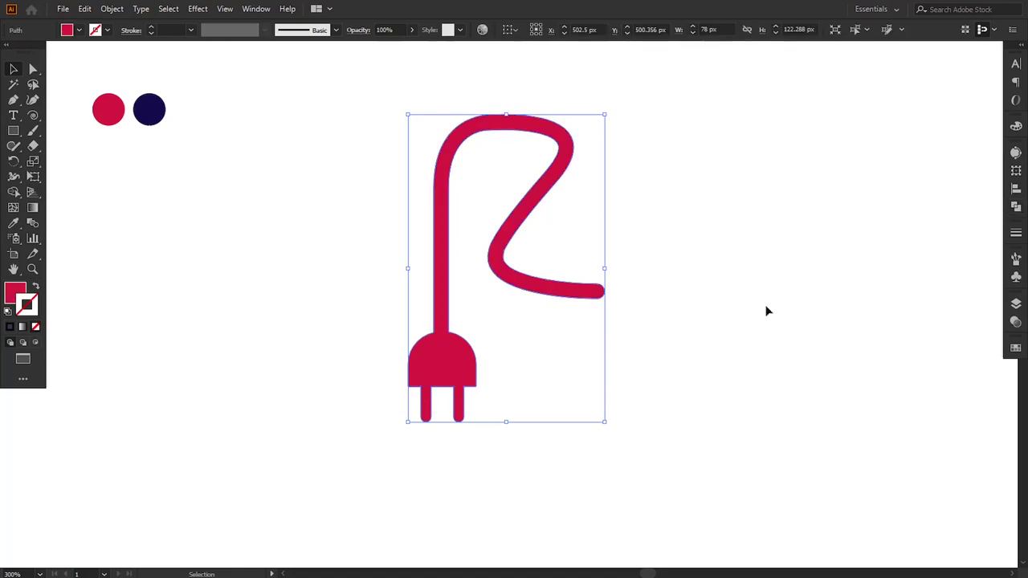
{"action": "left_click", "coordinate": [767, 308]}
{"action": "left_click_drag", "start_coordinate": [693, 340], "coordinate": [543, 345]}
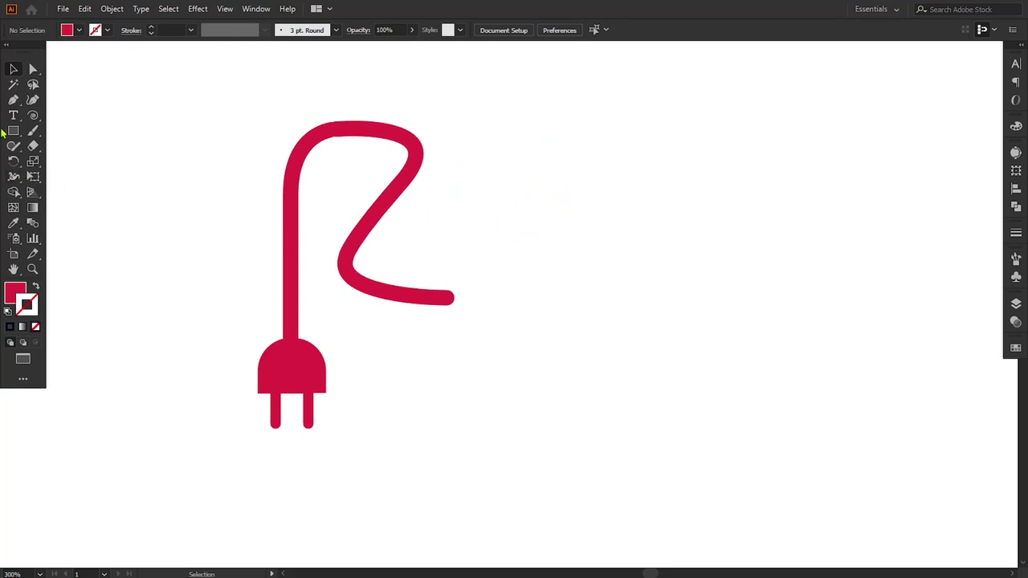
Type the word RESTOCKS to the right of the R icon
{"action": "key", "text": "t"}
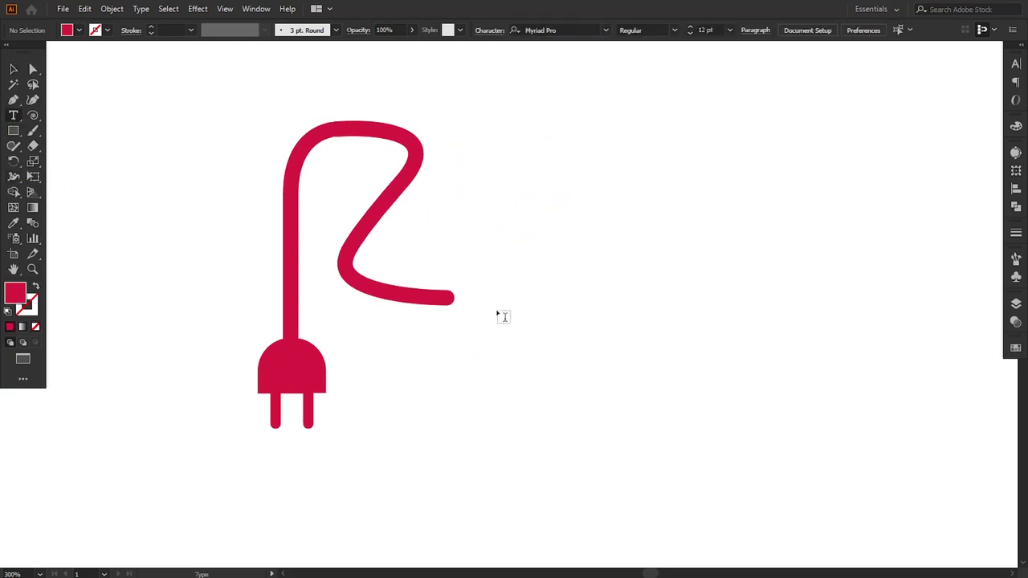
{"action": "left_click", "coordinate": [499, 313]}
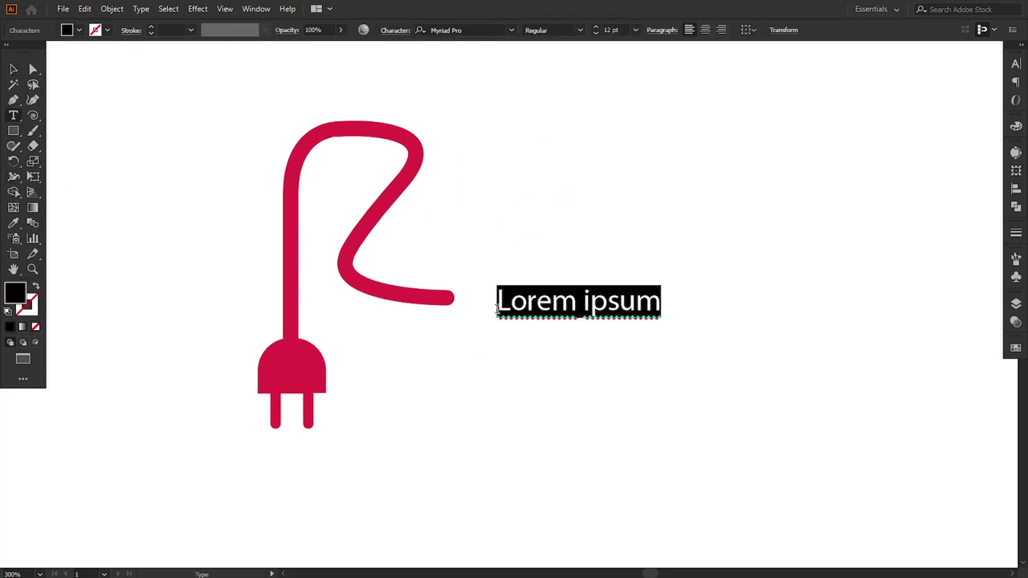
{"action": "type", "text": "RES"}
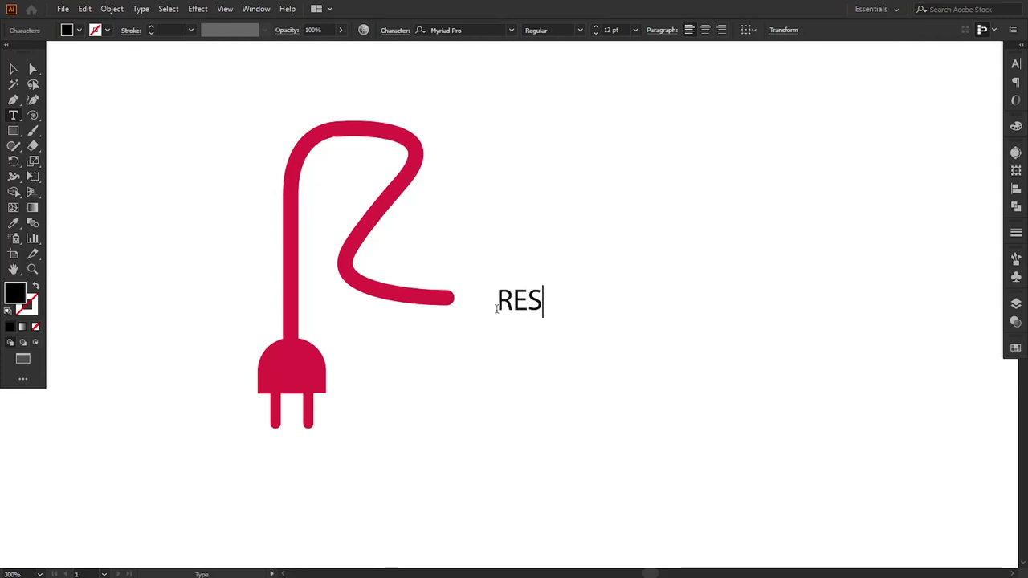
{"action": "type", "text": "TOC"}
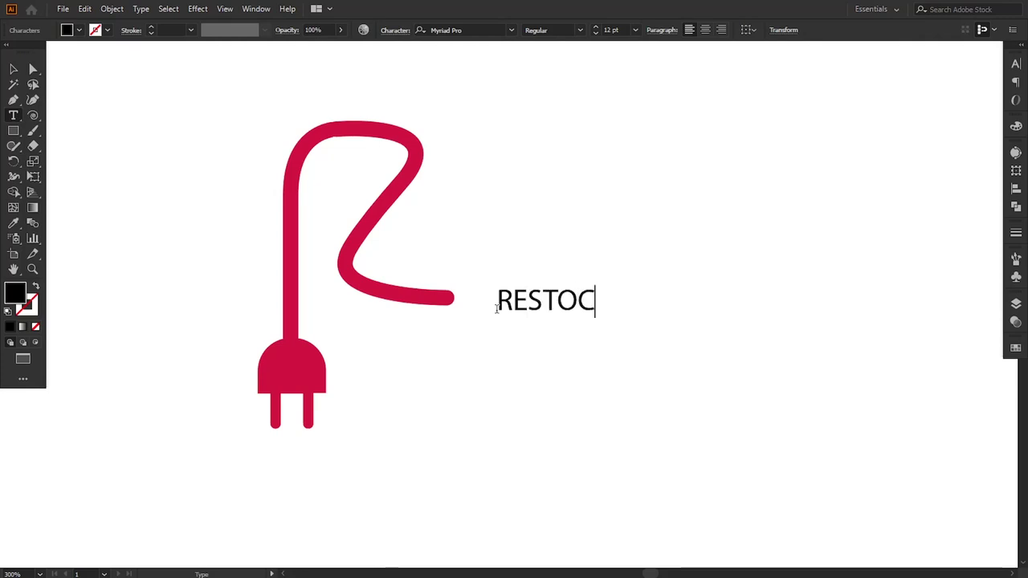
{"action": "type", "text": "KS"}
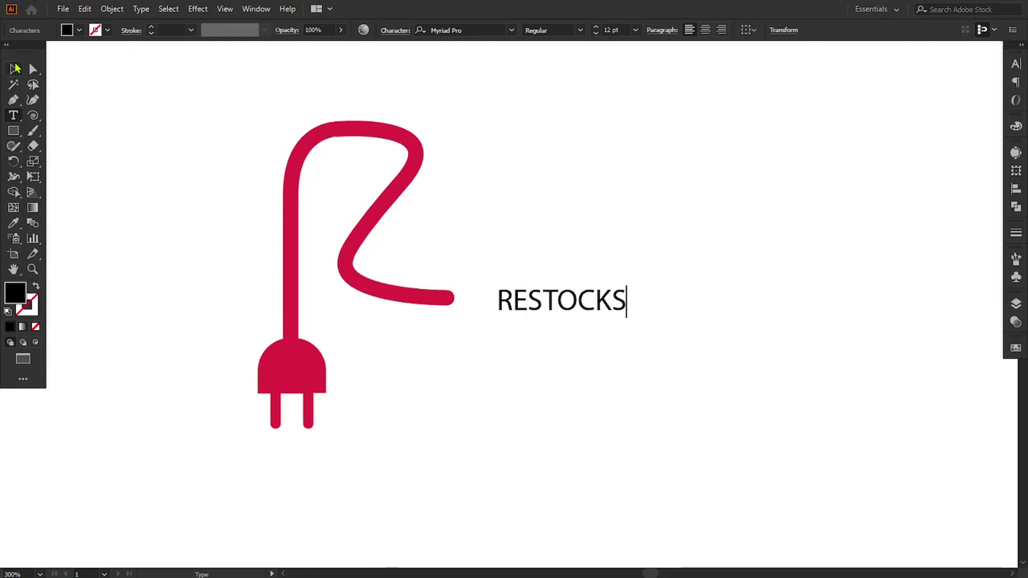
{"action": "left_click", "coordinate": [13, 69]}
Change the RESTOCKS font from Myriad Pro to Nunito Sans SemiBold
{"action": "left_click", "coordinate": [466, 30]}
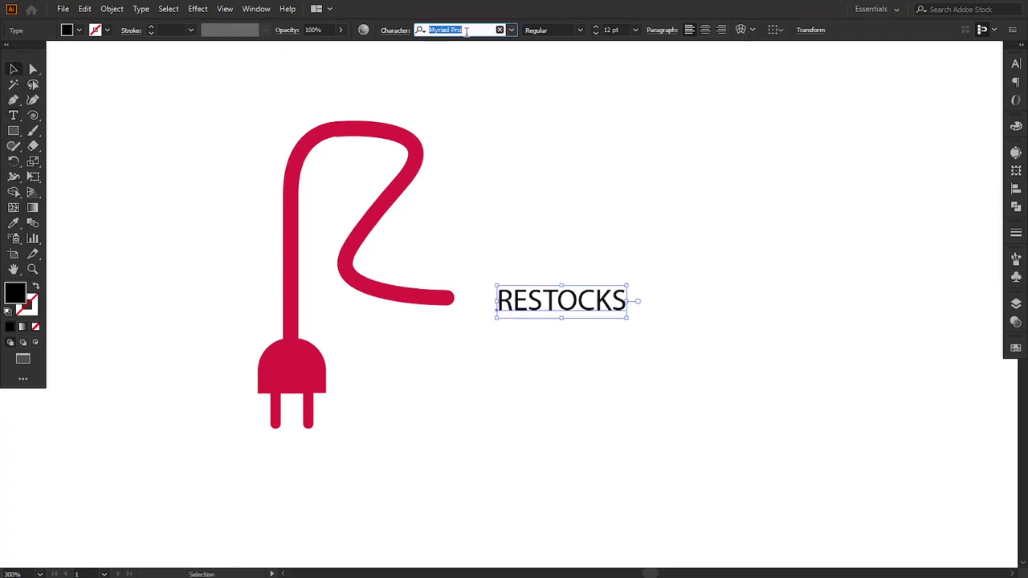
{"action": "left_click", "coordinate": [511, 31]}
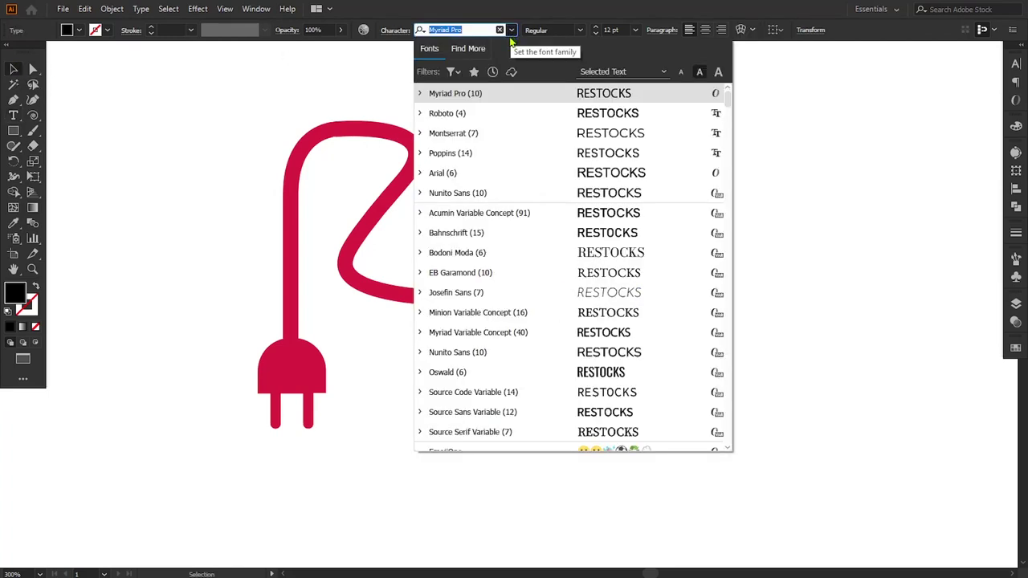
{"action": "left_click", "coordinate": [514, 193]}
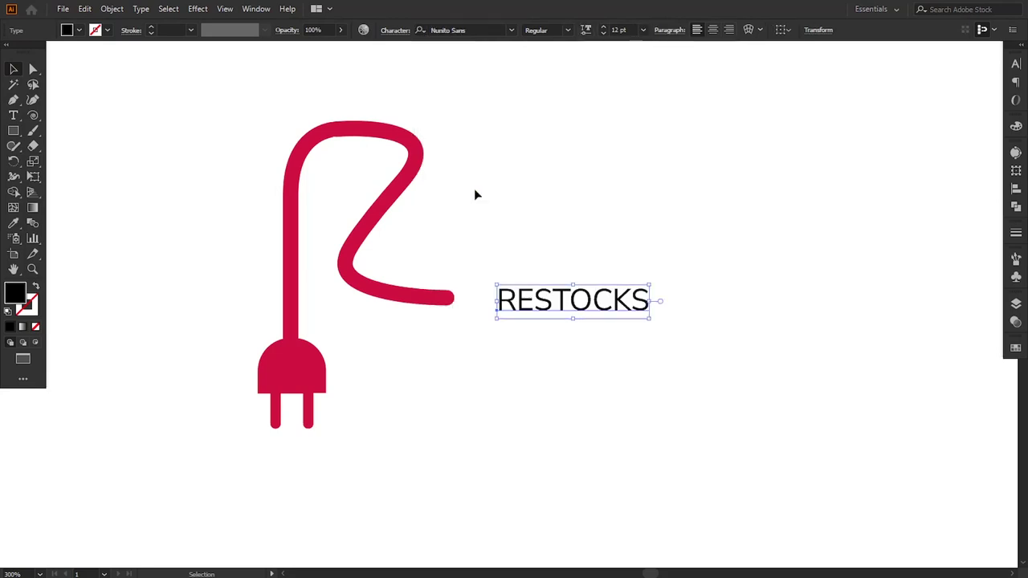
{"action": "left_click", "coordinate": [540, 349]}
{"action": "left_click", "coordinate": [532, 305]}
{"action": "left_click", "coordinate": [568, 30]}
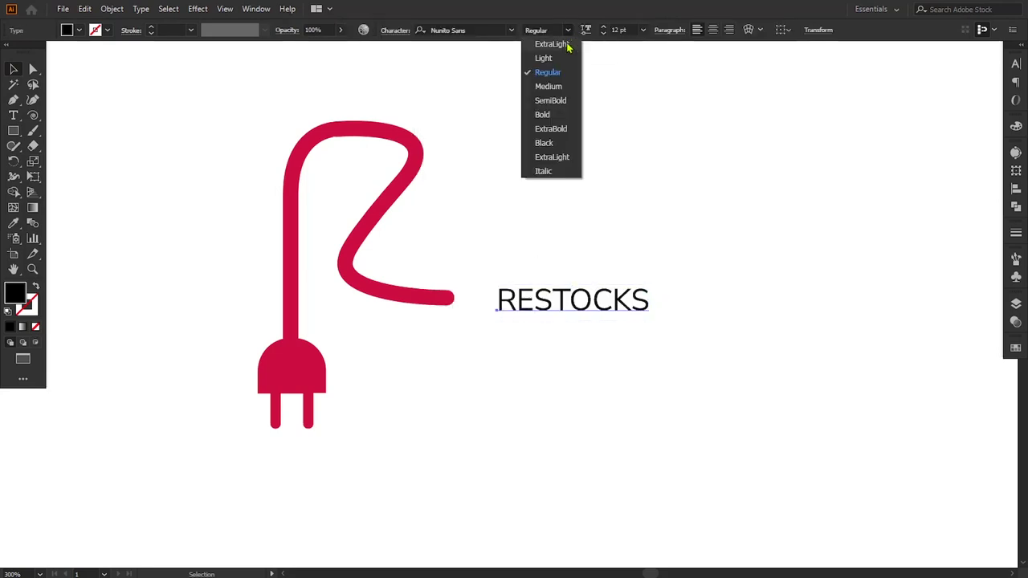
{"action": "left_click", "coordinate": [554, 100]}
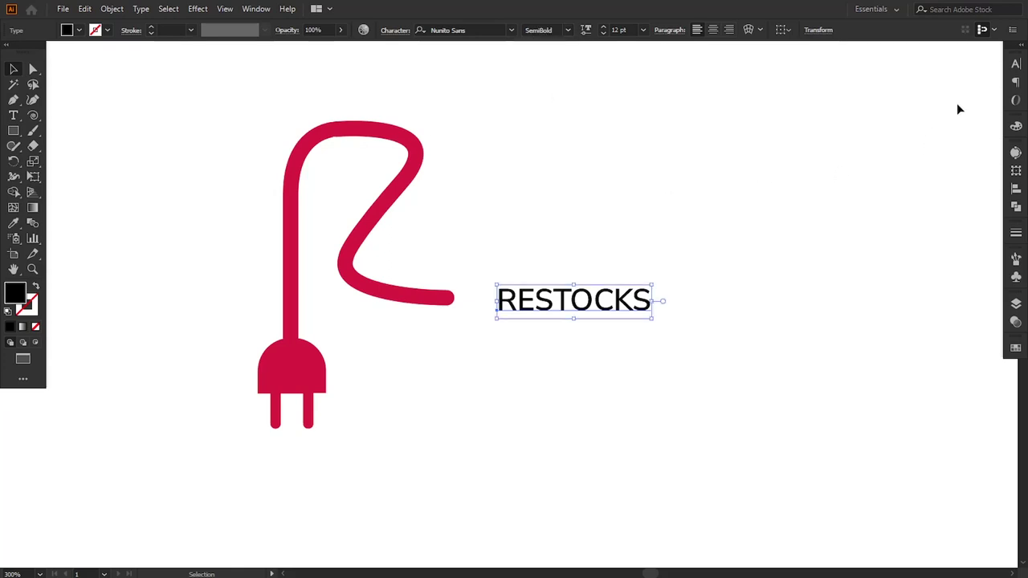
Set RESTOCKS tracking to 300 in the Character panel
{"action": "left_click", "coordinate": [1017, 63]}
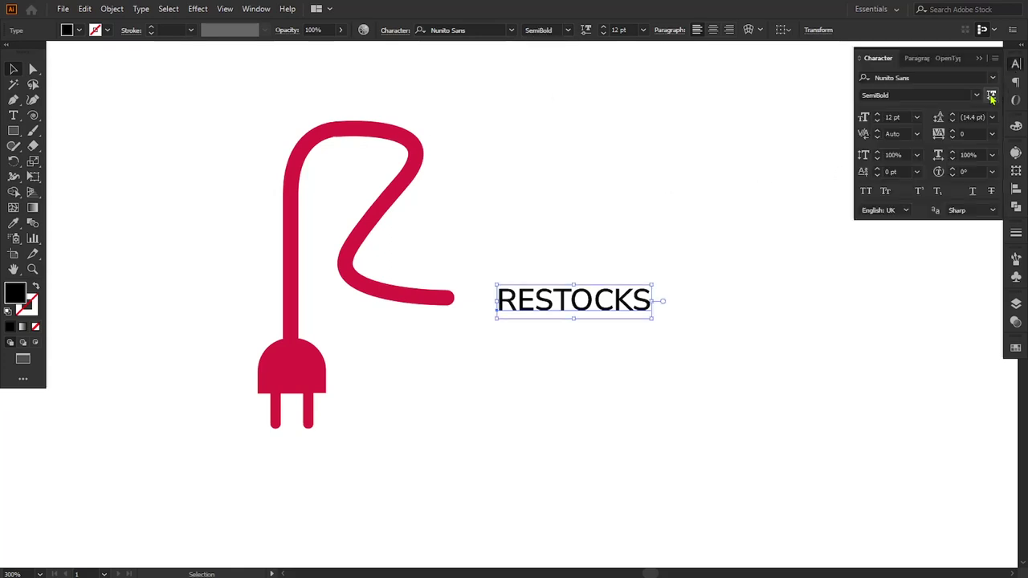
{"action": "left_click", "coordinate": [993, 135]}
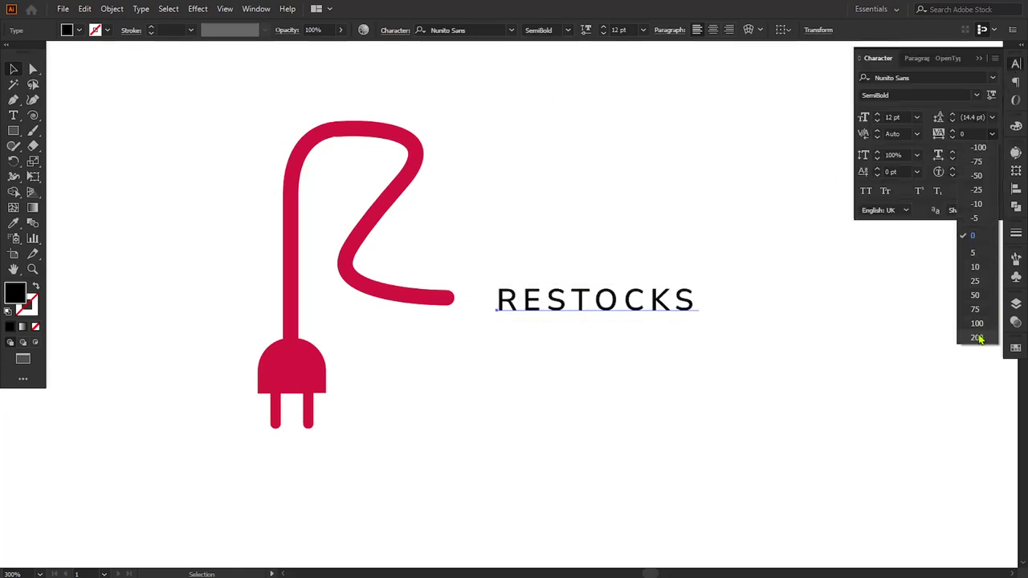
{"action": "left_click", "coordinate": [977, 338]}
{"action": "left_click", "coordinate": [968, 134]}
{"action": "type", "text": "300"}
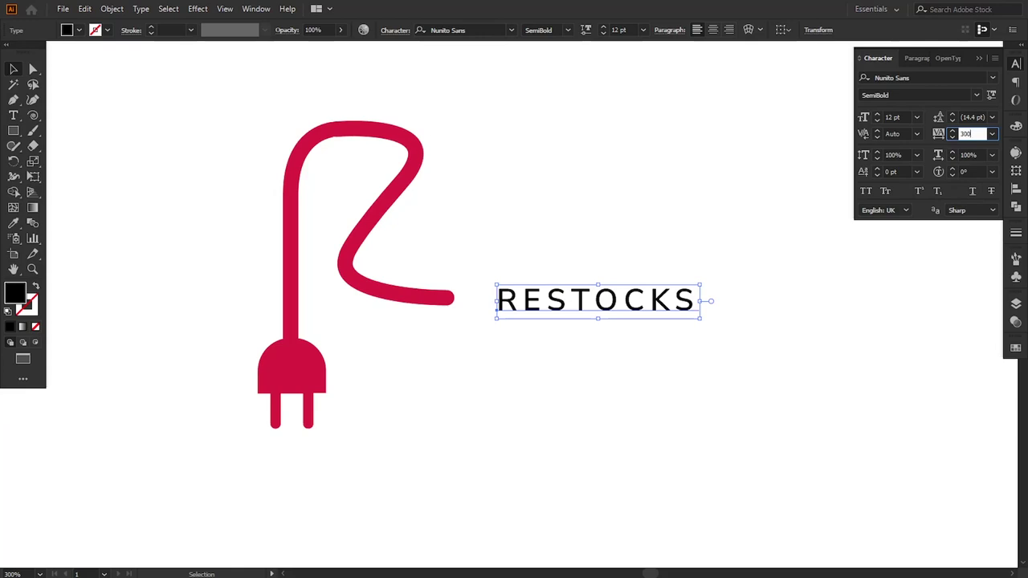
{"action": "key", "text": "Return"}
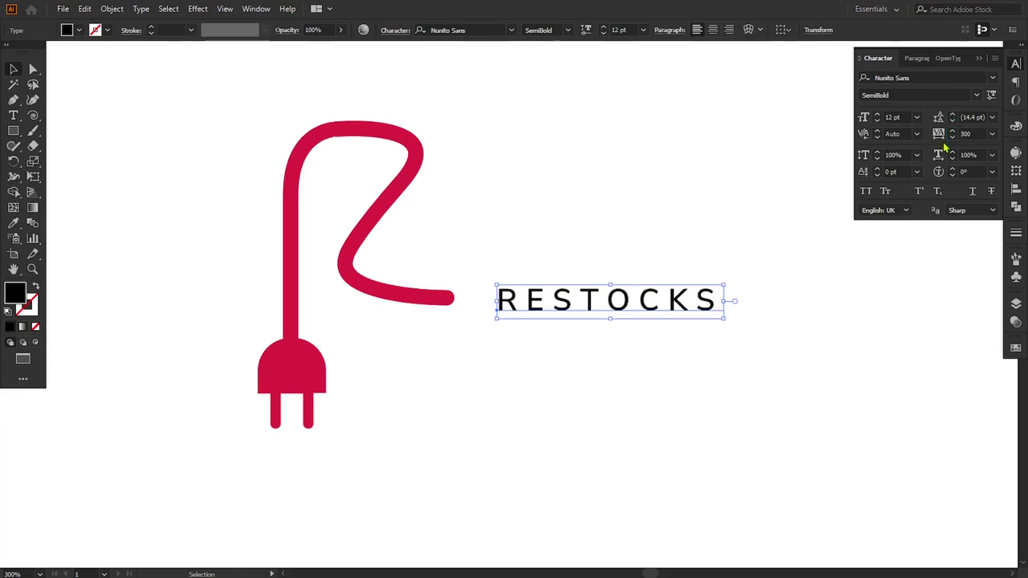
{"action": "key", "text": "ctrl+shift+a"}
{"action": "left_click", "coordinate": [979, 58]}
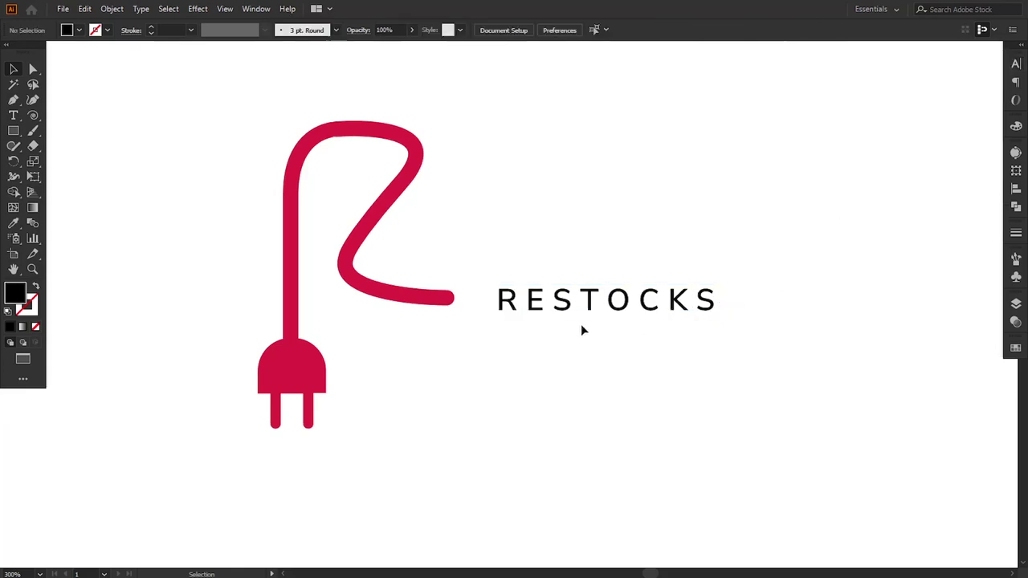
Scale RESTOCKS up to about 26 pt and position it beside the cord end
{"action": "left_click_drag", "start_coordinate": [539, 300], "coordinate": [533, 299]}
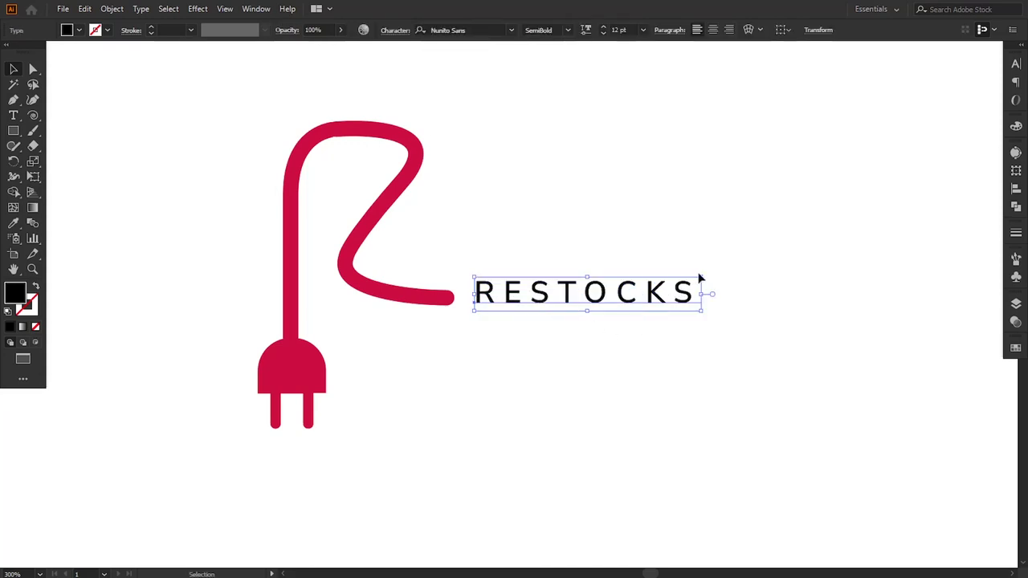
{"action": "left_click_drag", "start_coordinate": [701, 278], "coordinate": [973, 151]}
{"action": "left_click", "coordinate": [672, 351]}
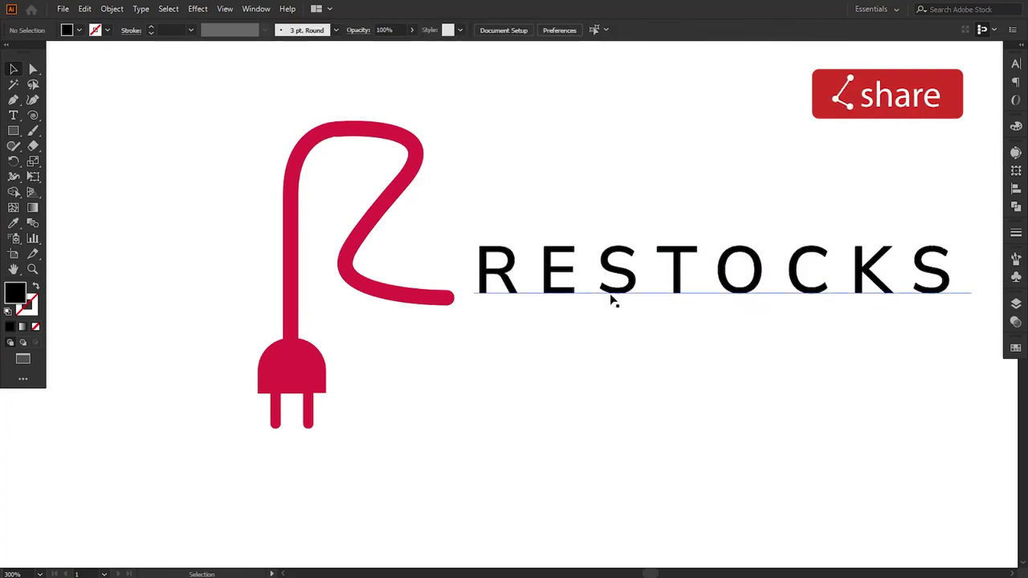
{"action": "left_click_drag", "start_coordinate": [612, 298], "coordinate": [610, 305]}
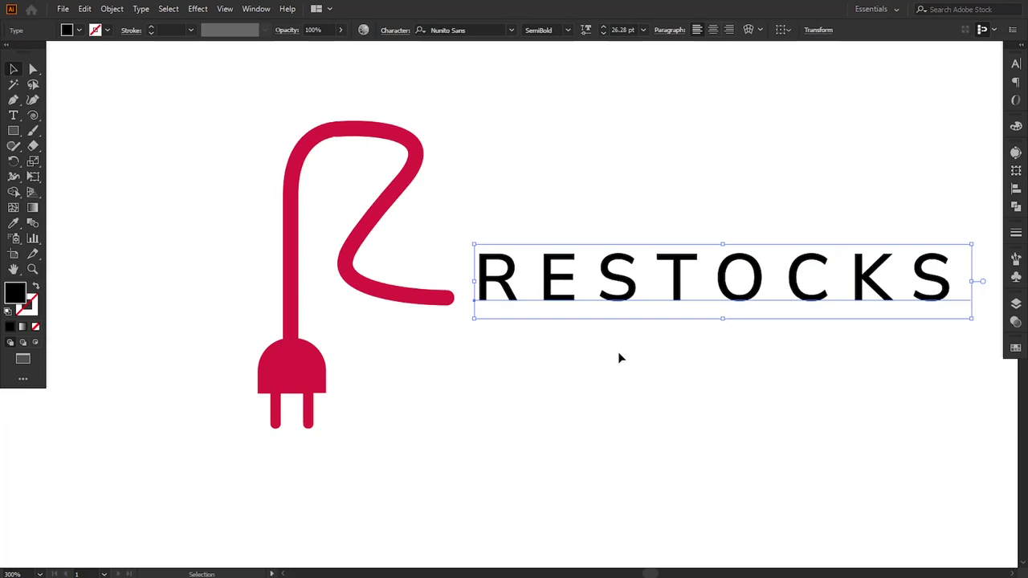
{"action": "key", "text": "Right"}
{"action": "key", "text": "Right"}
{"action": "left_click", "coordinate": [612, 362]}
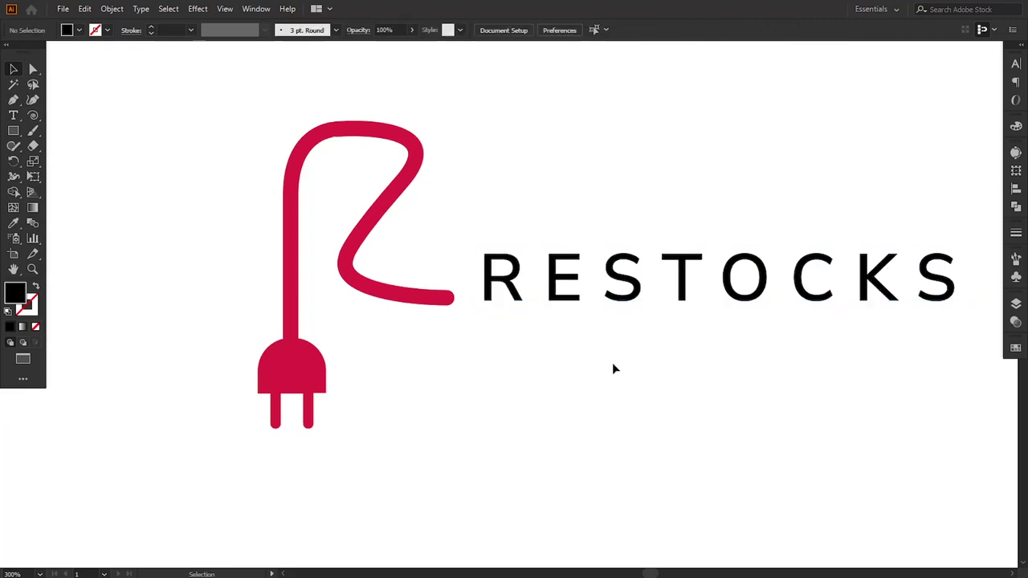
Widen the RESTOCKS text slightly and shrink the R plug icon a little around its centre
{"action": "key", "text": "ctrl+minus"}
{"action": "key", "text": "ctrl+minus"}
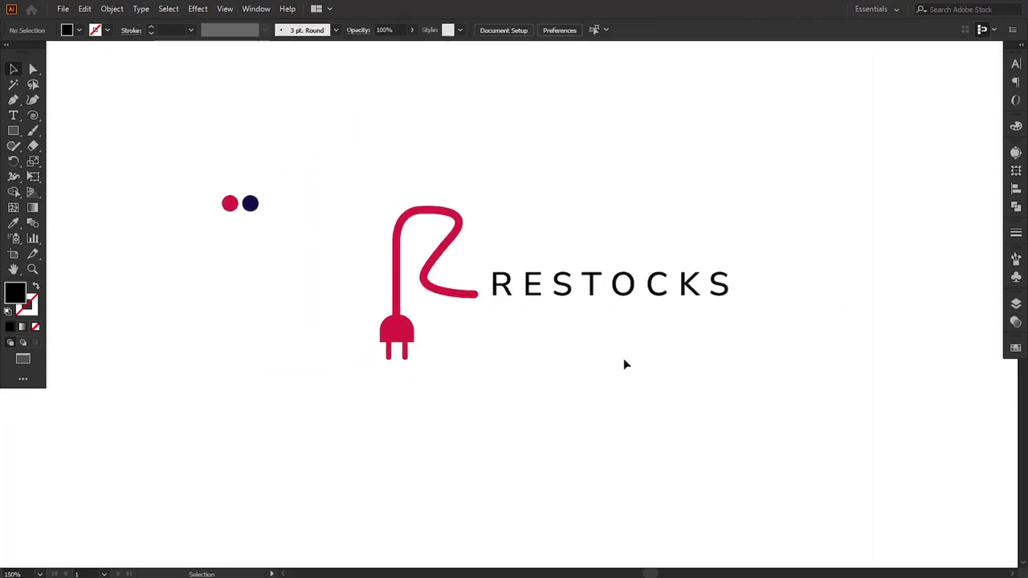
{"action": "left_click", "coordinate": [624, 296]}
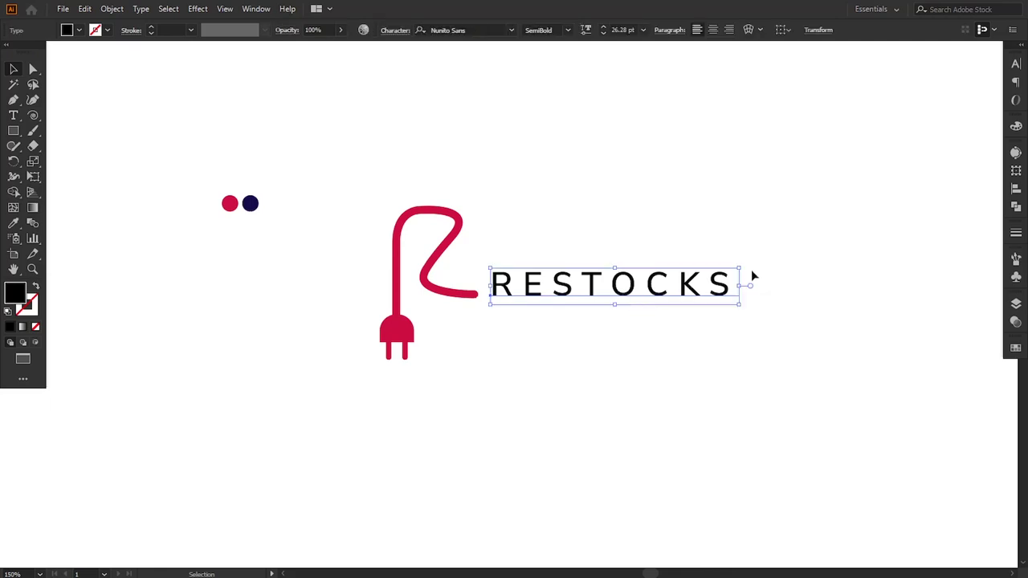
{"action": "left_click_drag", "start_coordinate": [739, 269], "coordinate": [754, 266]}
{"action": "left_click", "coordinate": [722, 373]}
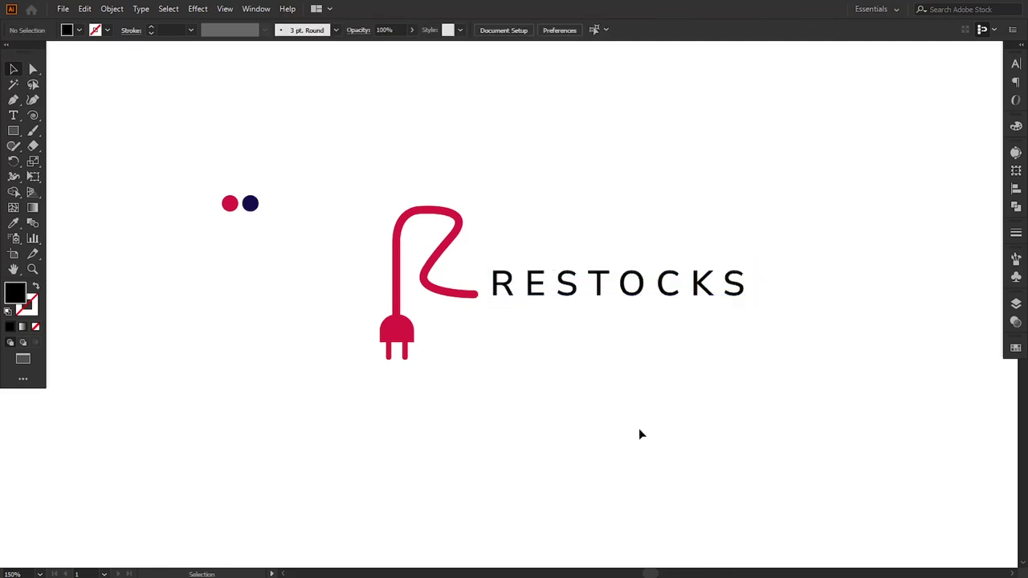
{"action": "left_click_drag", "start_coordinate": [347, 195], "coordinate": [479, 436]}
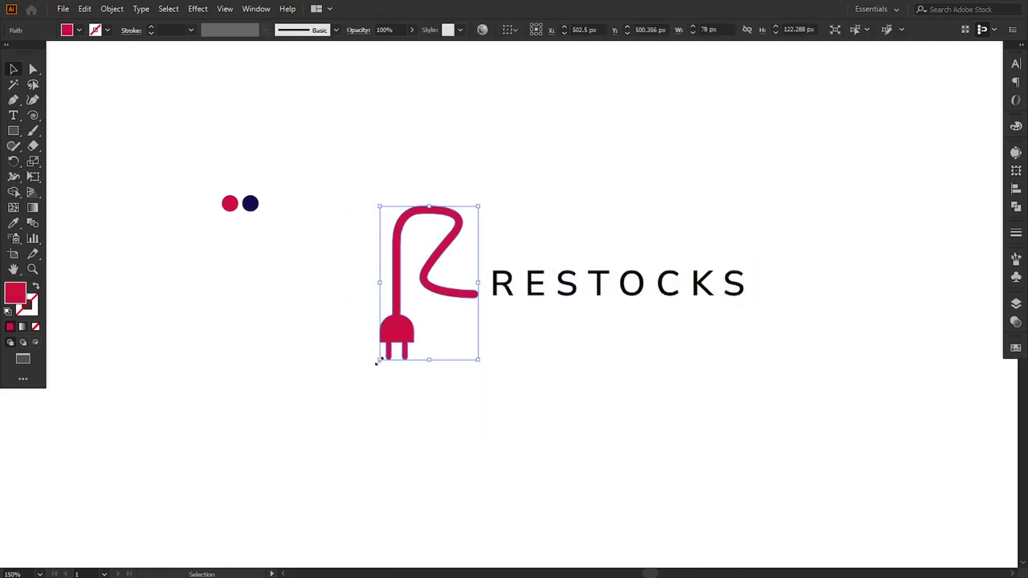
{"action": "left_click_drag", "start_coordinate": [377, 361], "coordinate": [384, 353]}
{"action": "left_click", "coordinate": [407, 399]}
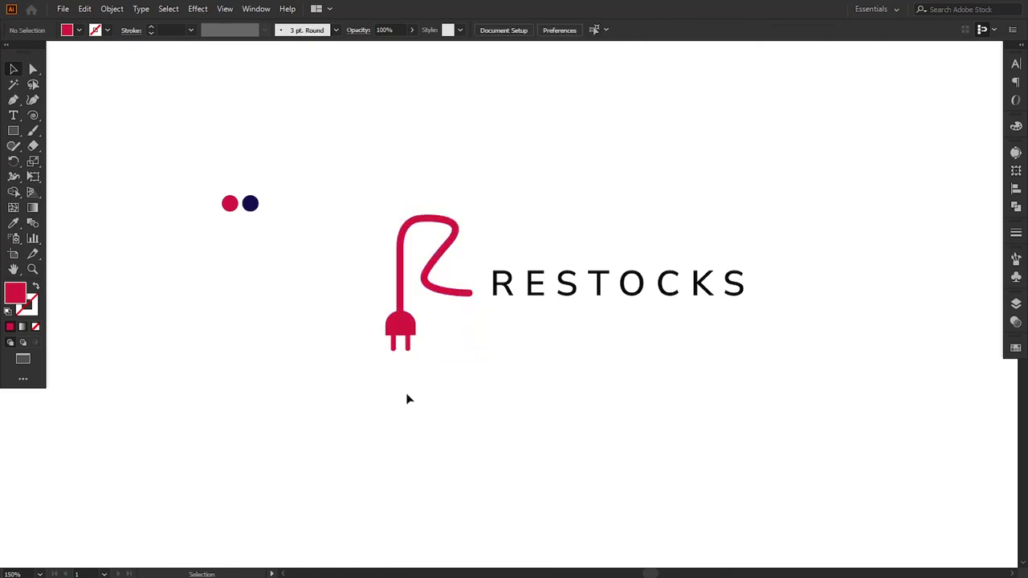
Colour RESTOCKS navy by sampling the navy circle, then zoom out to the whole artboard
{"action": "left_click", "coordinate": [523, 296]}
{"action": "left_click", "coordinate": [14, 224]}
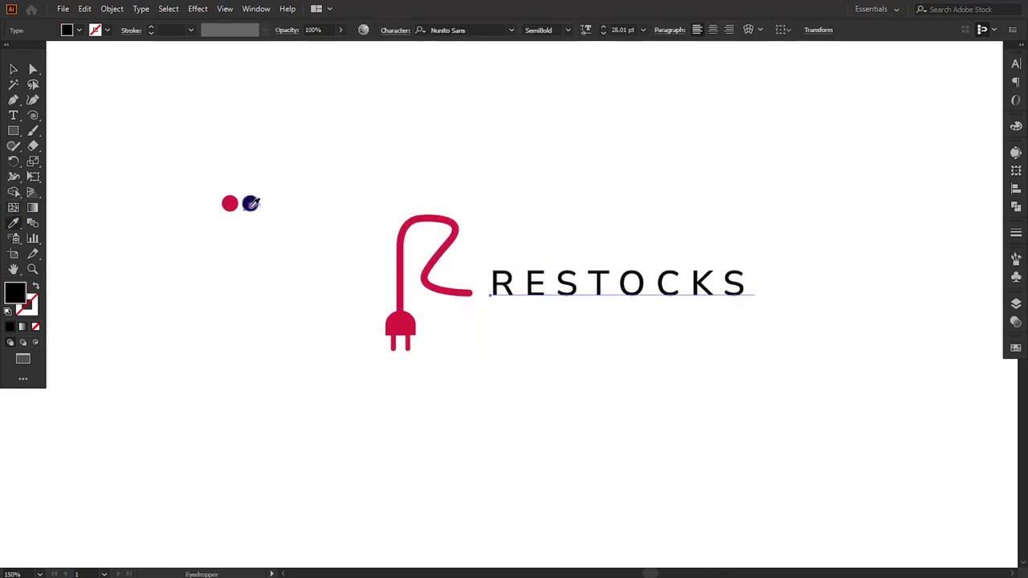
{"action": "left_click", "coordinate": [249, 205]}
{"action": "left_click", "coordinate": [14, 70]}
{"action": "left_click", "coordinate": [541, 410]}
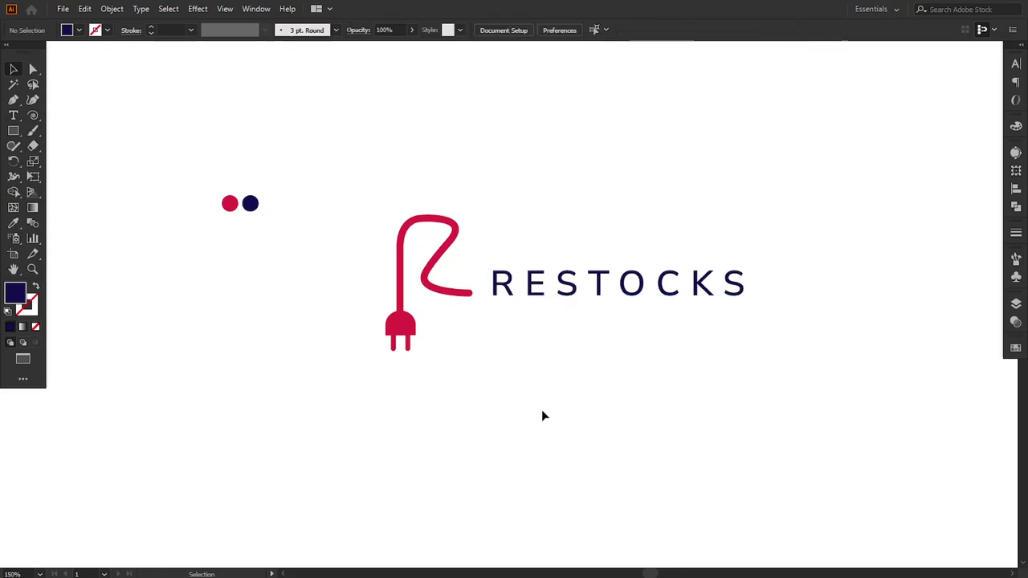
{"action": "key", "text": "ctrl+minus"}
{"action": "key", "text": "ctrl+minus"}
{"action": "key", "text": "ctrl+minus"}
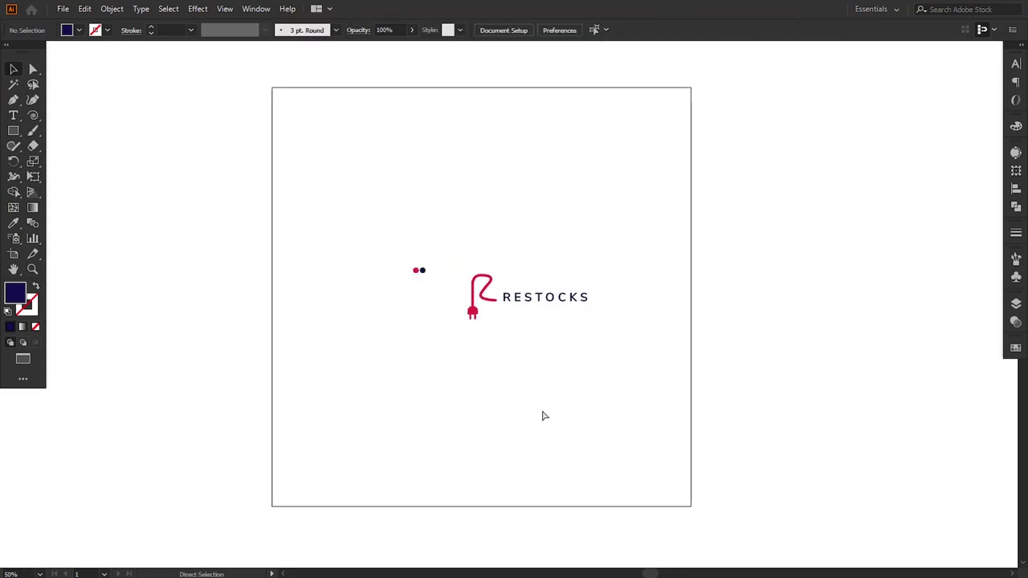
Widen the artboard leftward to 1370 px
{"action": "left_click", "coordinate": [13, 254]}
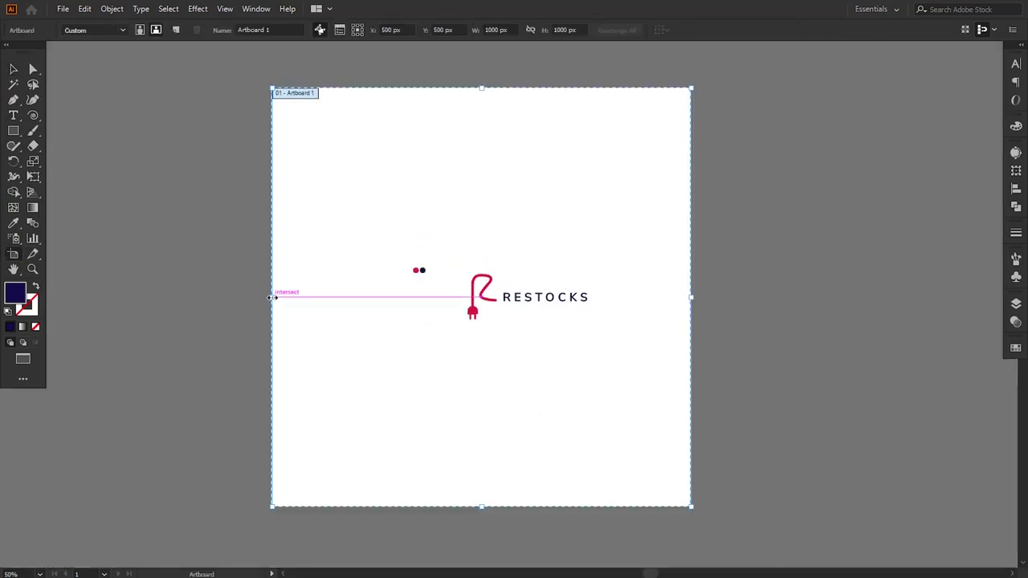
{"action": "left_click_drag", "start_coordinate": [273, 297], "coordinate": [118, 308]}
{"action": "left_click_drag", "start_coordinate": [251, 328], "coordinate": [294, 321]}
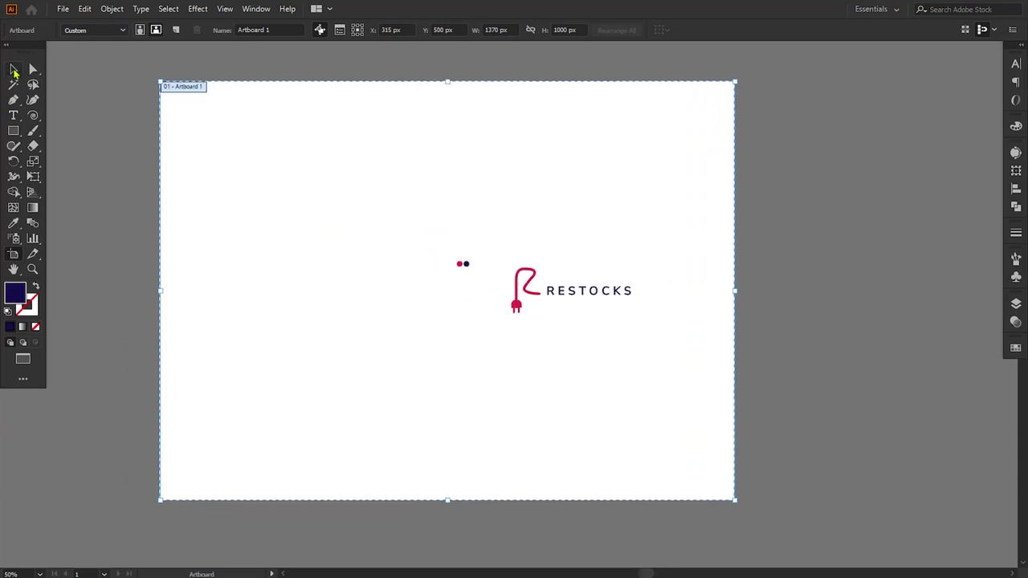
{"action": "left_click", "coordinate": [14, 71]}
Scale the RESTOCKS logo up and move it to the artboard's left side
{"action": "left_click", "coordinate": [520, 283]}
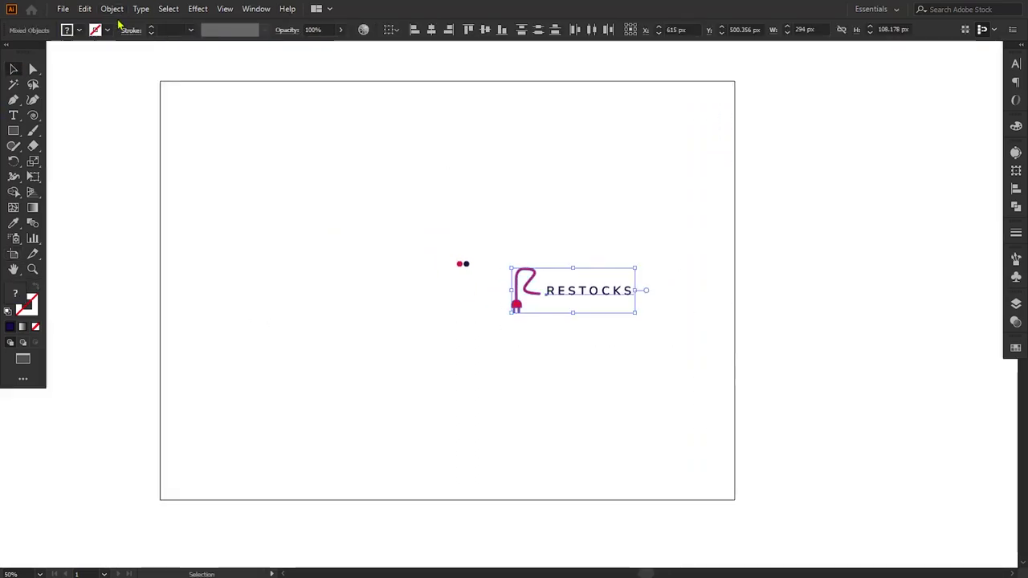
{"action": "left_click", "coordinate": [141, 9]}
{"action": "left_click", "coordinate": [180, 248]}
{"action": "left_click", "coordinate": [619, 394]}
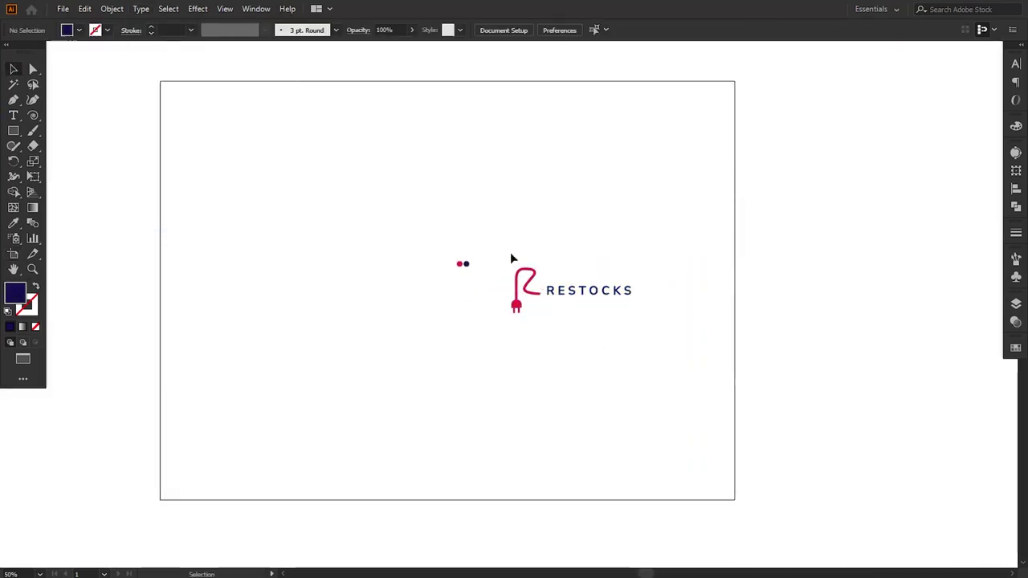
{"action": "left_click_drag", "start_coordinate": [513, 257], "coordinate": [666, 325]}
{"action": "left_click_drag", "start_coordinate": [626, 297], "coordinate": [241, 296]}
Nudge the enlarged logo slightly upward
{"action": "left_click", "coordinate": [397, 354]}
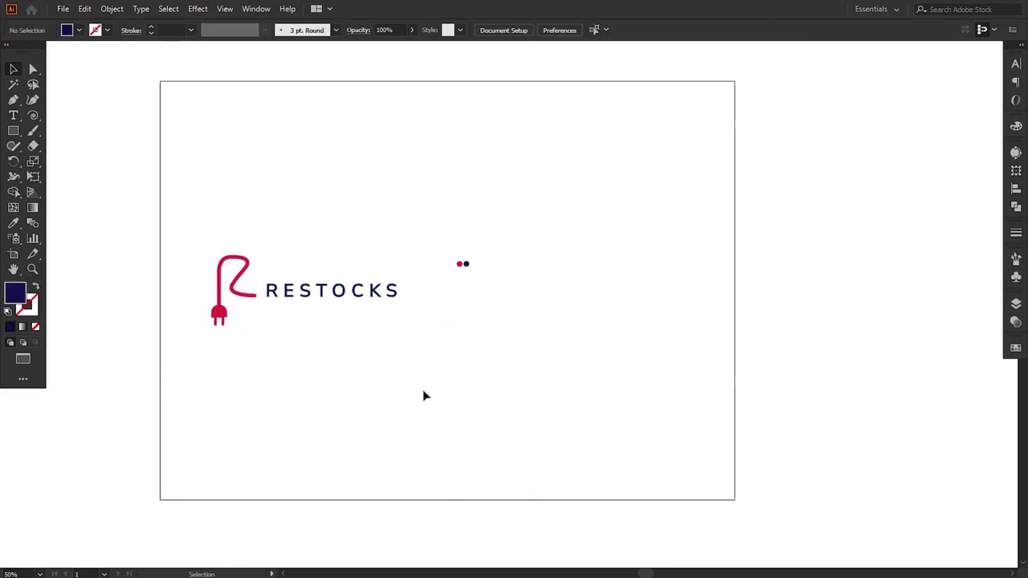
{"action": "left_click", "coordinate": [237, 277]}
{"action": "left_click_drag", "start_coordinate": [354, 294], "coordinate": [356, 287]}
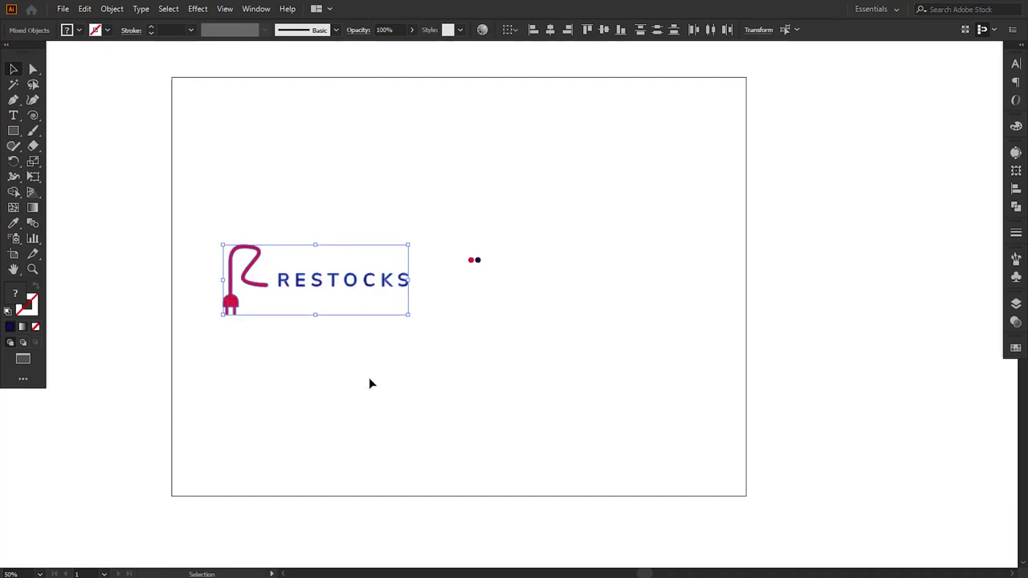
{"action": "left_click", "coordinate": [370, 384]}
{"action": "left_click", "coordinate": [14, 131]}
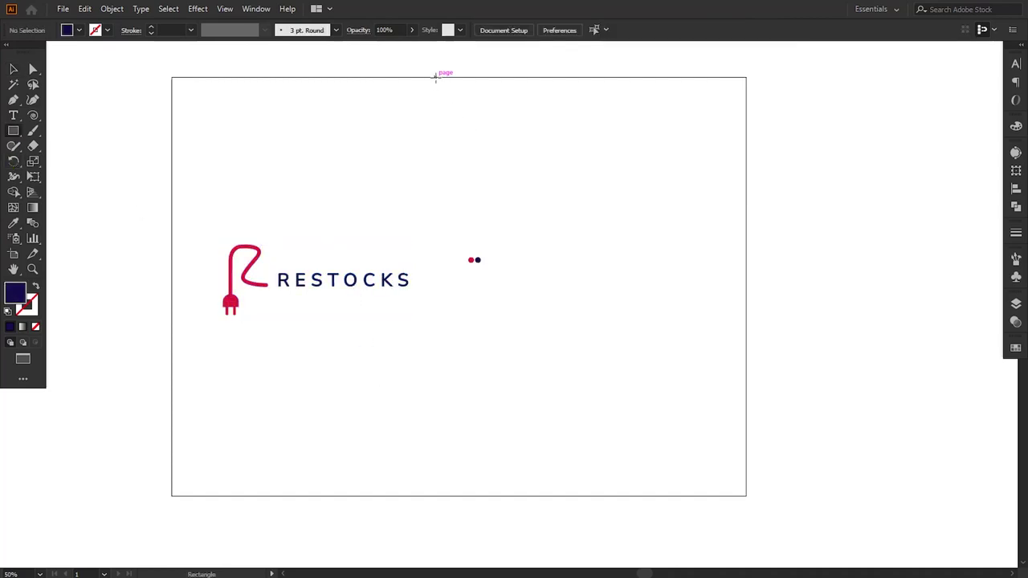
Draw a navy rectangle across the artboard's top-right area
{"action": "left_click_drag", "start_coordinate": [436, 77], "coordinate": [747, 292]}
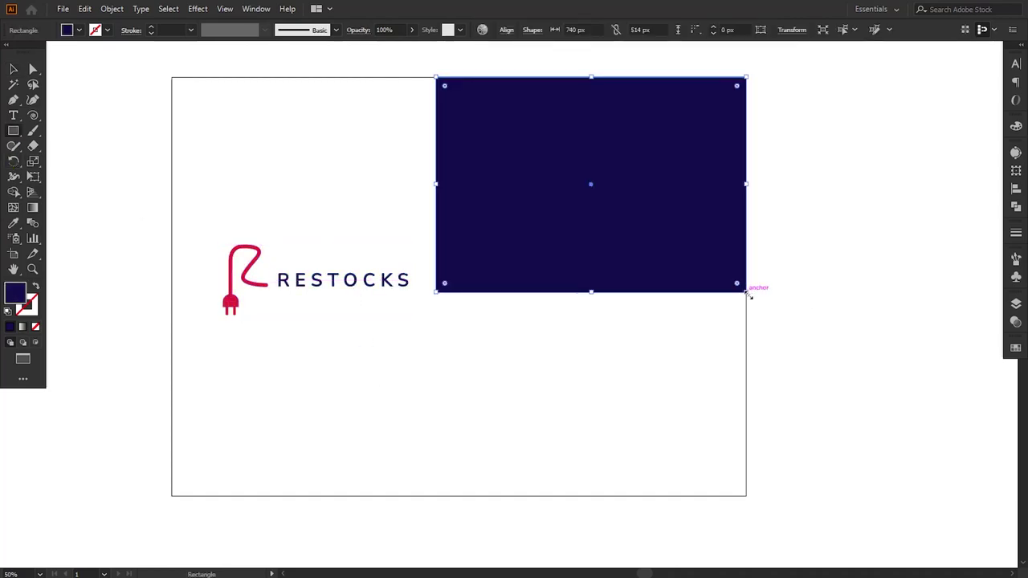
{"action": "left_click", "coordinate": [12, 69]}
{"action": "left_click_drag", "start_coordinate": [606, 271], "coordinate": [476, 261]}
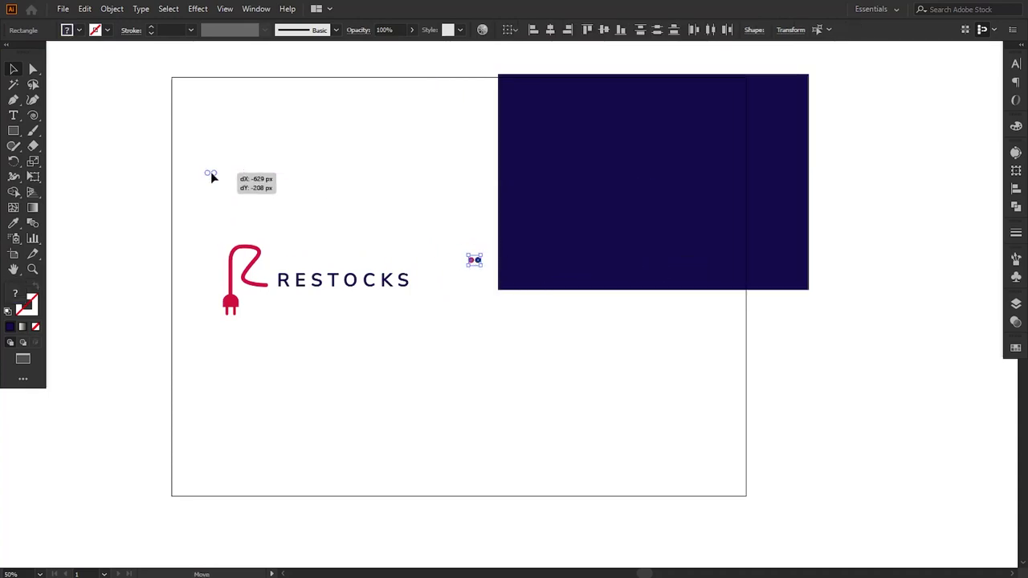
{"action": "left_click_drag", "start_coordinate": [591, 242], "coordinate": [522, 244]}
{"action": "mouse_move", "coordinate": [596, 252]}
{"action": "left_mouse_down"}
{"action": "mouse_move", "coordinate": [604, 257]}
{"action": "mouse_move", "coordinate": [586, 470]}
{"action": "left_mouse_up"}
{"action": "left_click", "coordinate": [666, 406]}
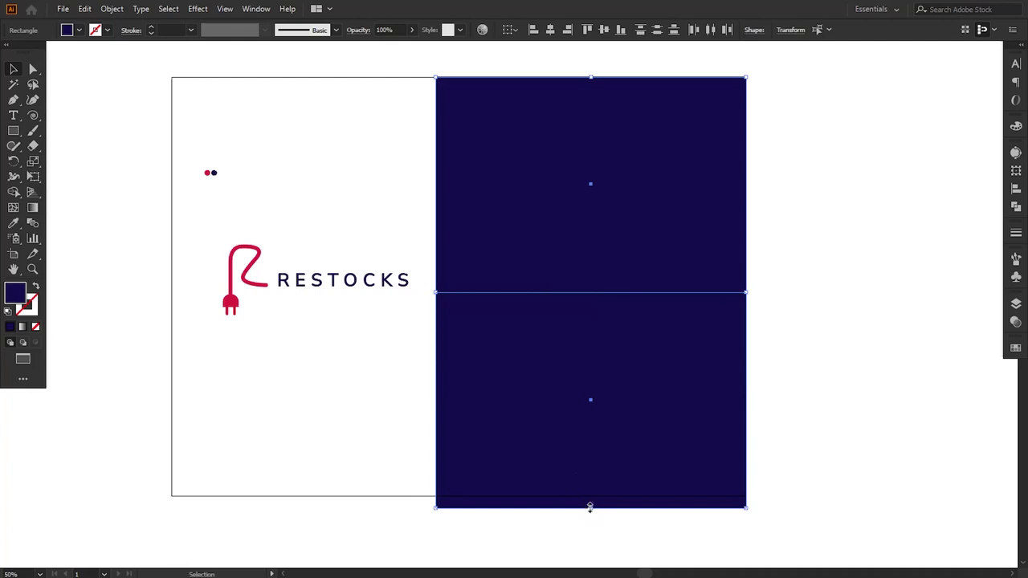
Copy the navy rectangle to the bottom edge, turn the top one red, and copy the logo onto it
{"action": "left_click_drag", "start_coordinate": [592, 506], "coordinate": [593, 497]}
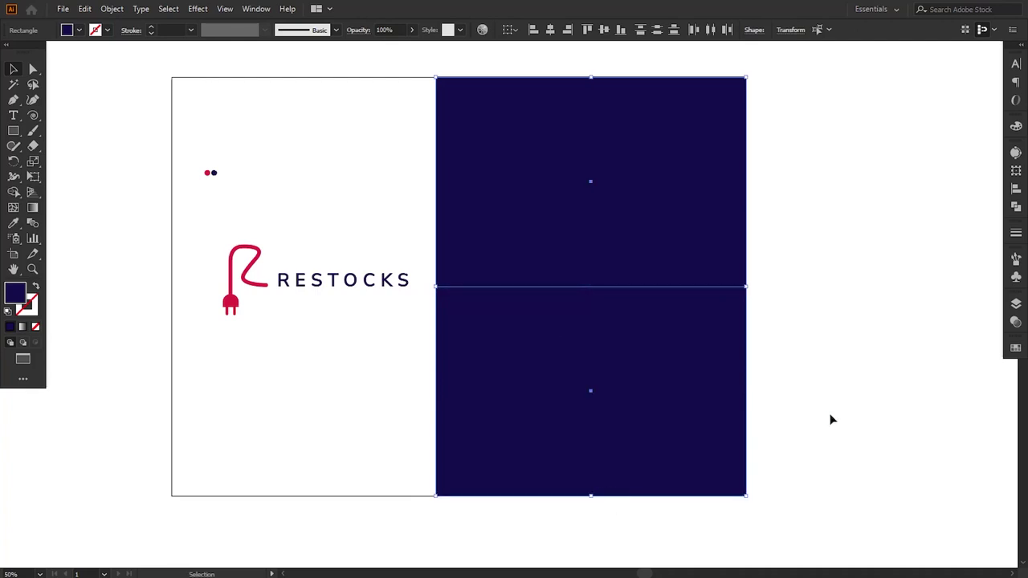
{"action": "left_click", "coordinate": [830, 418]}
{"action": "left_click", "coordinate": [551, 208]}
{"action": "left_click", "coordinate": [13, 223]}
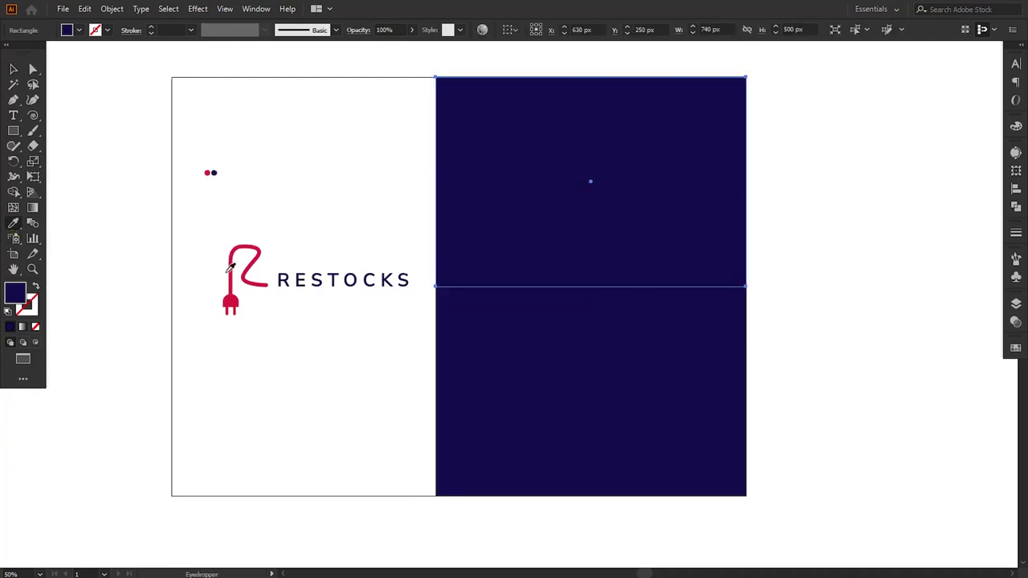
{"action": "left_click", "coordinate": [232, 272]}
{"action": "left_click", "coordinate": [13, 69]}
{"action": "left_click", "coordinate": [121, 130]}
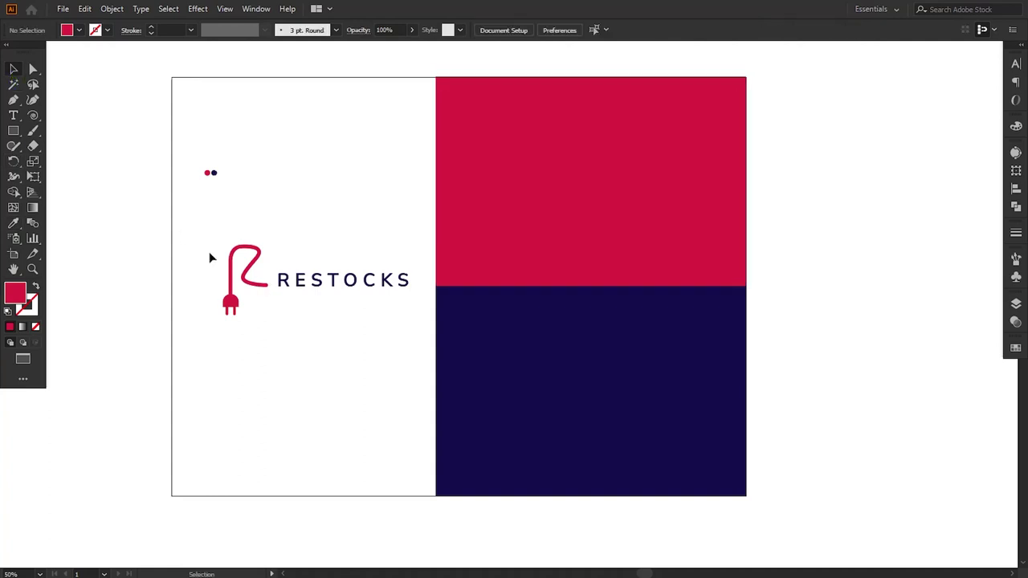
{"action": "mouse_move", "coordinate": [209, 252]}
{"action": "left_mouse_down"}
{"action": "mouse_move", "coordinate": [339, 293]}
{"action": "mouse_move", "coordinate": [596, 197]}
{"action": "left_mouse_up"}
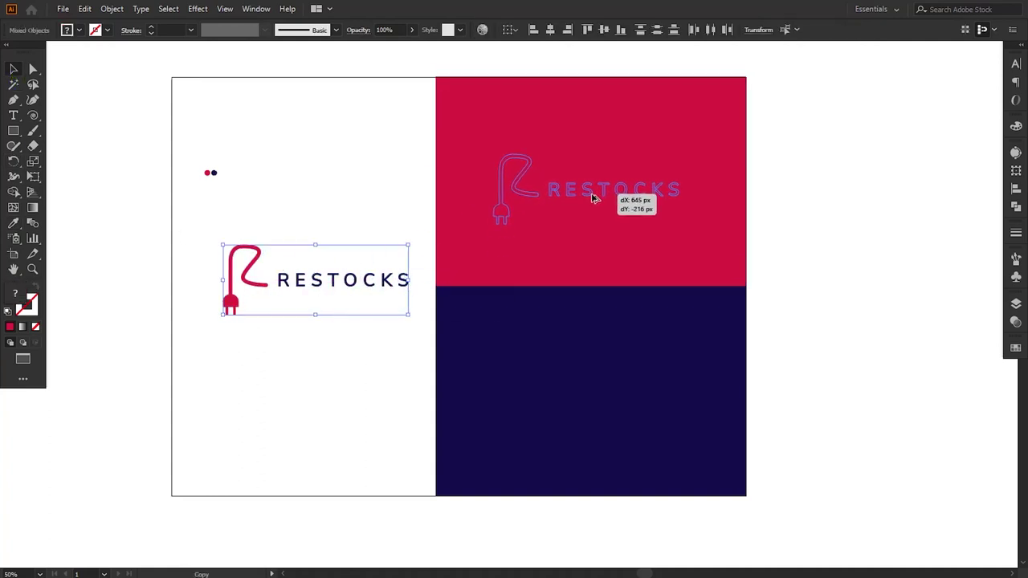
Bring the logo copy in front of the red panel and make it all white
{"action": "right_click", "coordinate": [596, 198]}
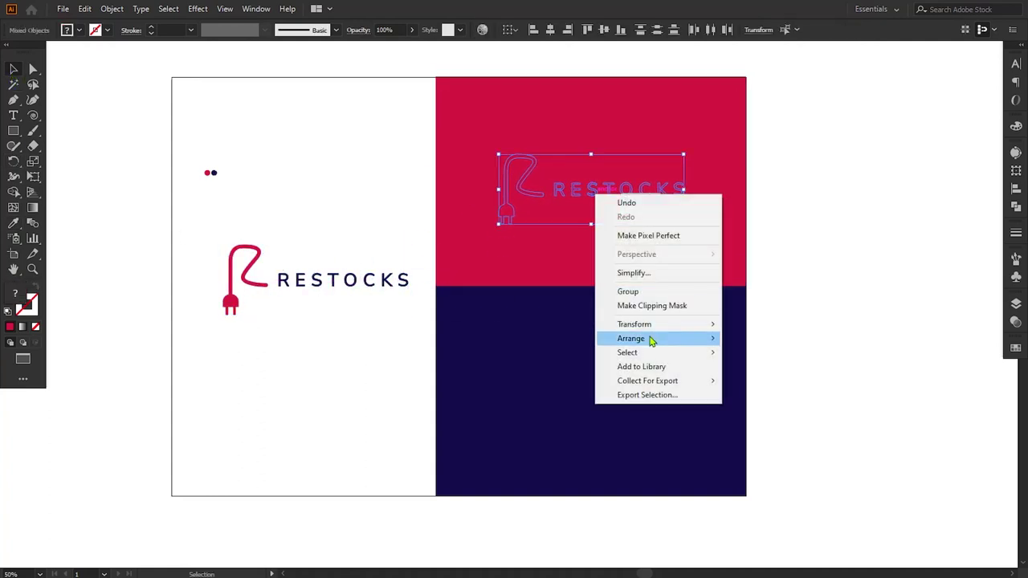
{"action": "left_click", "coordinate": [798, 337]}
{"action": "left_click", "coordinate": [797, 336]}
{"action": "left_click_drag", "start_coordinate": [602, 200], "coordinate": [595, 201]}
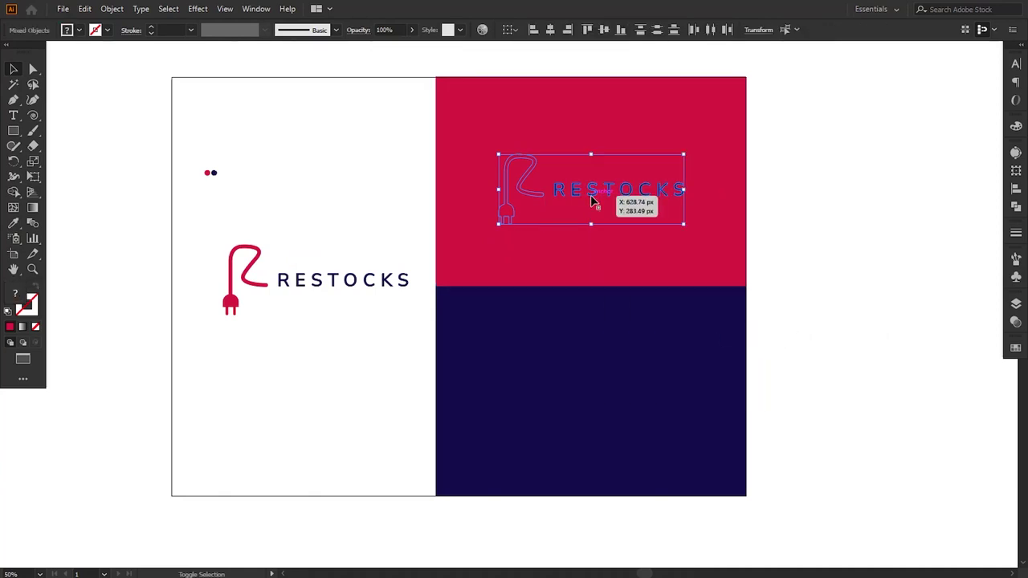
{"action": "left_click", "coordinate": [13, 224]}
{"action": "left_click", "coordinate": [137, 282]}
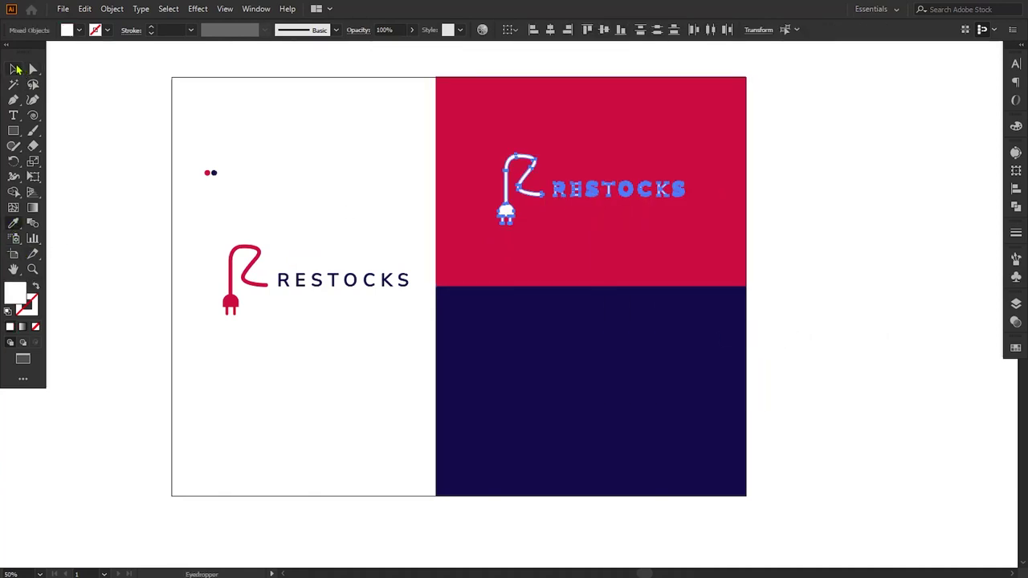
Copy the white logo onto the navy panel and make its plug icon red
{"action": "left_click", "coordinate": [16, 69]}
{"action": "mouse_move", "coordinate": [578, 220]}
{"action": "left_mouse_down"}
{"action": "mouse_move", "coordinate": [567, 207]}
{"action": "mouse_move", "coordinate": [580, 402]}
{"action": "left_mouse_up"}
{"action": "key", "text": "ctrl+shift+a"}
{"action": "left_click", "coordinate": [522, 385]}
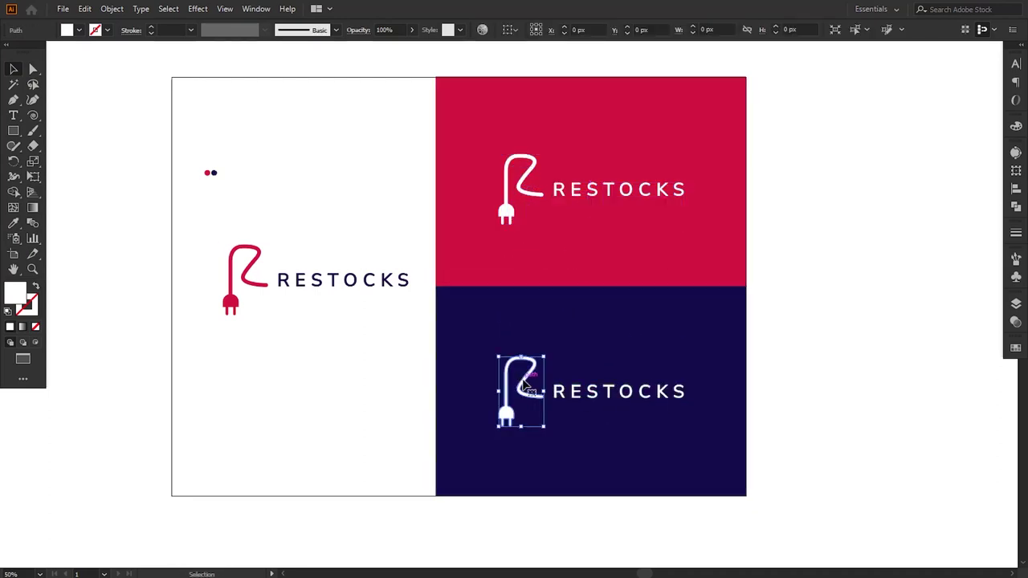
{"action": "key", "text": "i"}
{"action": "left_click", "coordinate": [495, 245]}
Delete the two small colour dots
{"action": "left_click", "coordinate": [13, 69]}
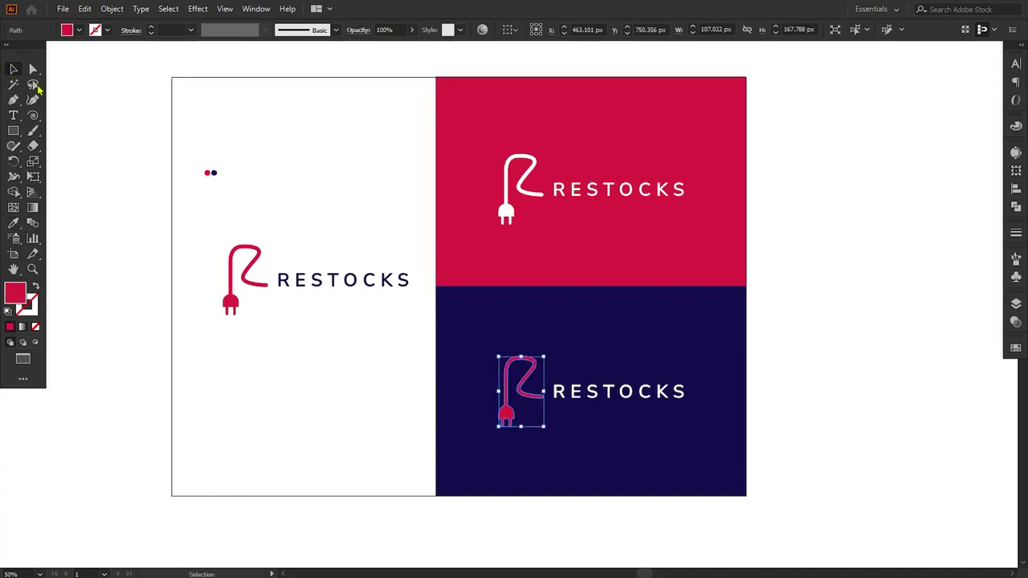
{"action": "left_click_drag", "start_coordinate": [153, 153], "coordinate": [250, 191]}
{"action": "key", "text": "Delete"}
{"action": "mouse_move", "coordinate": [682, 404]}
{"action": "left_mouse_down"}
{"action": "mouse_move", "coordinate": [690, 391]}
{"action": "mouse_move", "coordinate": [648, 391]}
{"action": "left_mouse_up"}
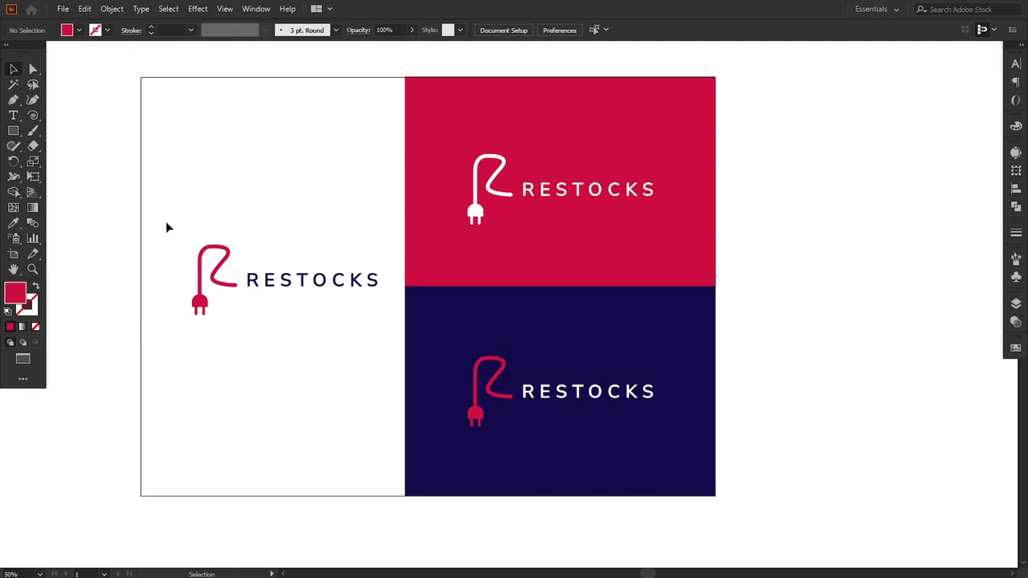
Nudge the logo on the white side two steps left
{"action": "left_click_drag", "start_coordinate": [167, 227], "coordinate": [300, 359]}
{"action": "key", "text": "Left"}
{"action": "key", "text": "Left"}
{"action": "key", "text": "Left"}
{"action": "key", "text": "Left"}
{"action": "key", "text": "Left"}
{"action": "key", "text": "Left"}
{"action": "key", "text": "Left"}
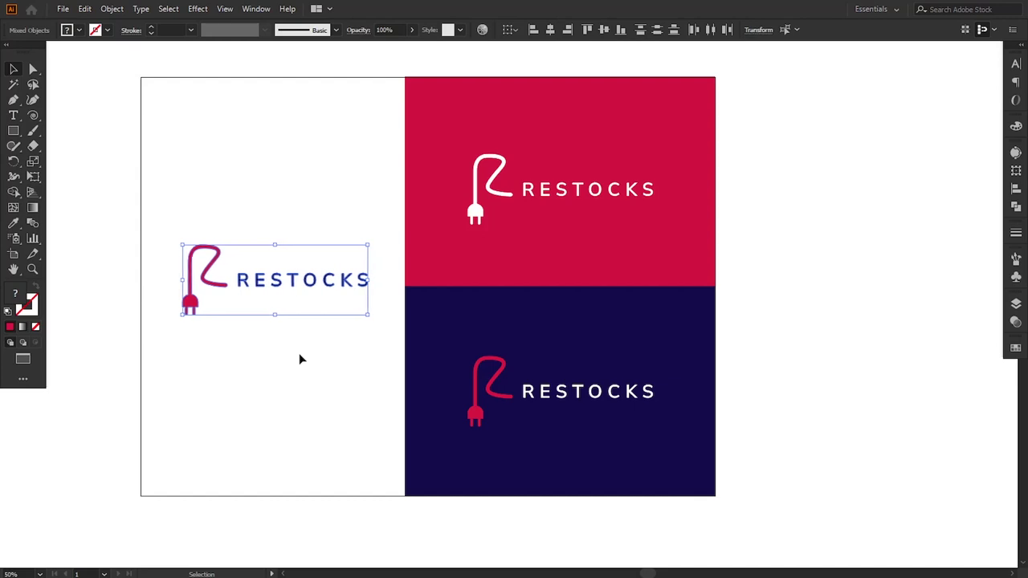
{"action": "key", "text": "Left"}
{"action": "key", "text": "Left"}
{"action": "key", "text": "Left"}
{"action": "left_click", "coordinate": [114, 416]}
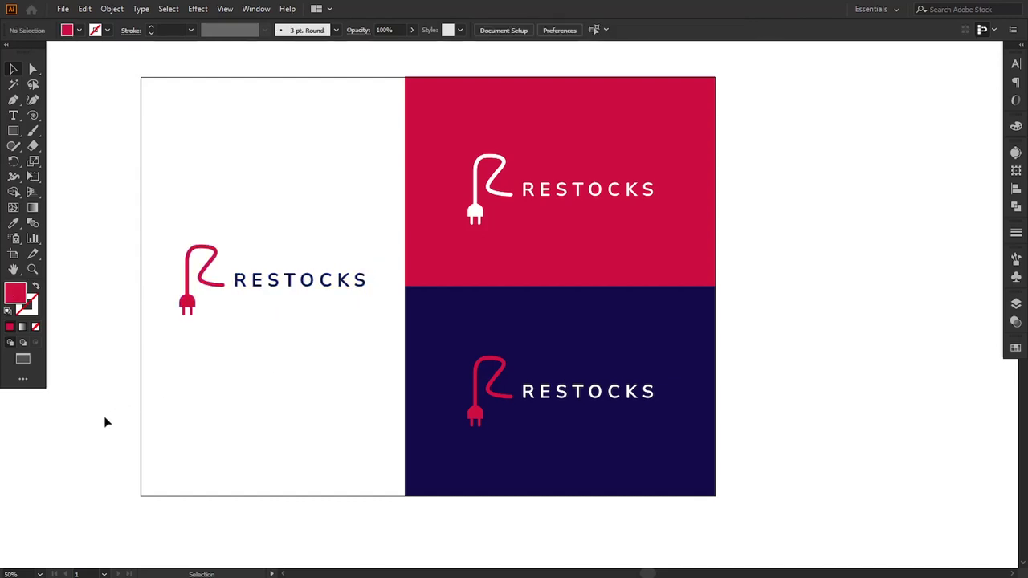